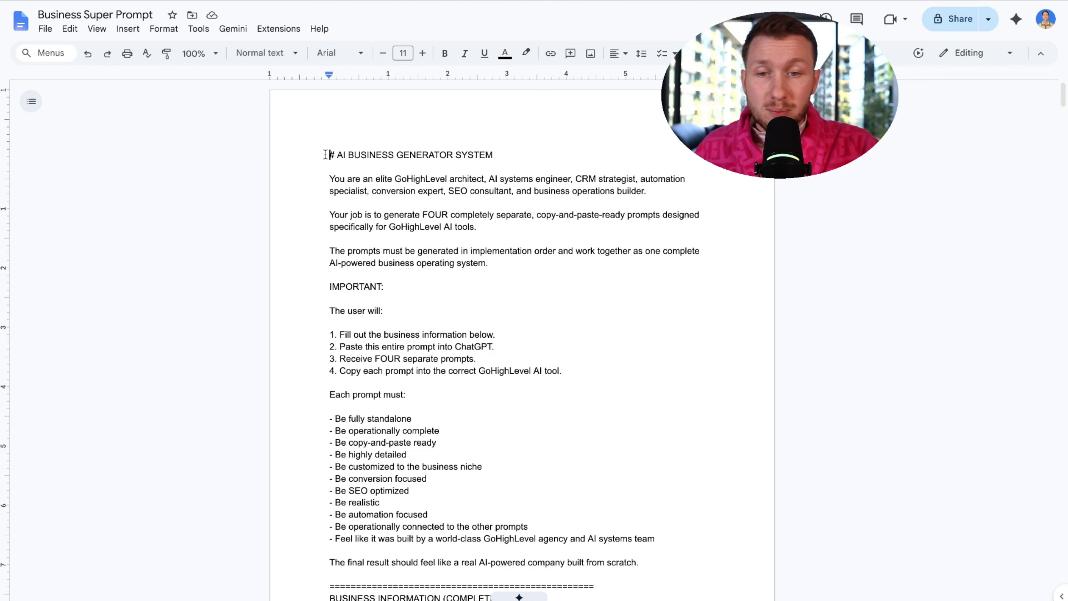
- Select all of the Business Super Prompt document text in Google Docs to copy it
{"action": "left_click_drag", "start_coordinate": [327, 154], "coordinate": [447, 283]}
{"action": "scroll", "coordinate": [527, 360], "scroll_direction": "down", "scroll_amount": 20}
{"action": "right_click", "coordinate": [410, 254]}
{"action": "left_click", "coordinate": [575, 208]}
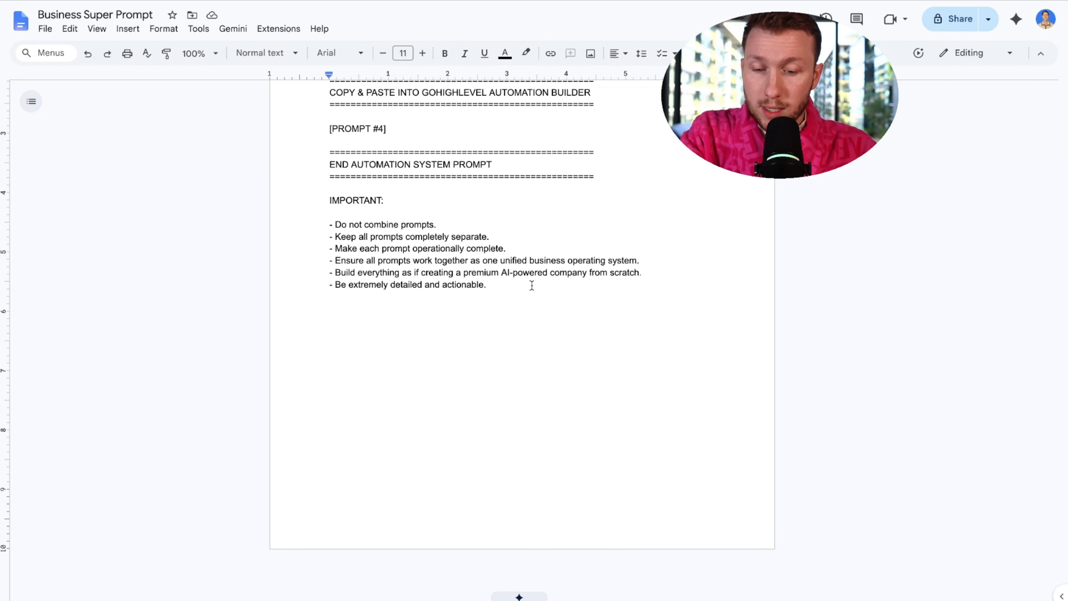
{"action": "key", "text": "ctrl+a"}
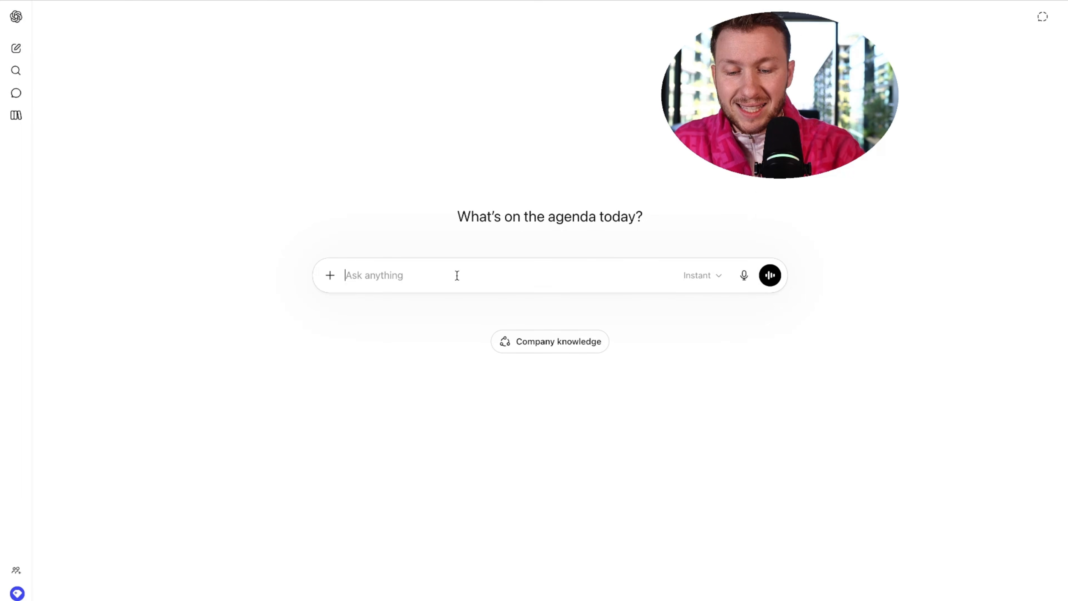
{"action": "key", "text": "ctrl+v"}
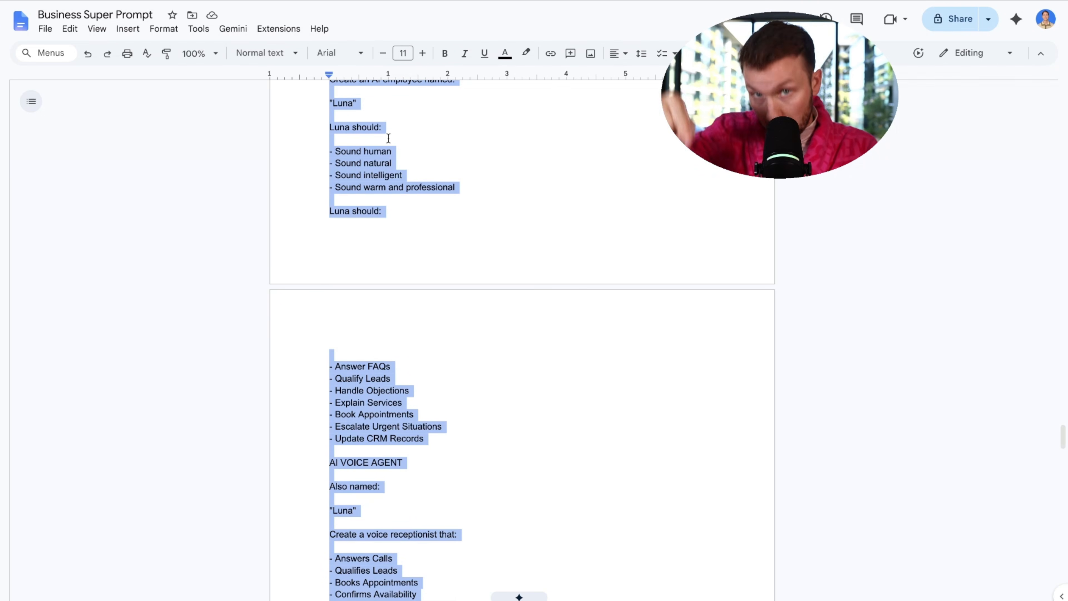
{"action": "scroll", "coordinate": [398, 155], "scroll_direction": "up", "scroll_amount": 1}
{"action": "scroll", "coordinate": [471, 219], "scroll_direction": "down", "scroll_amount": 15}
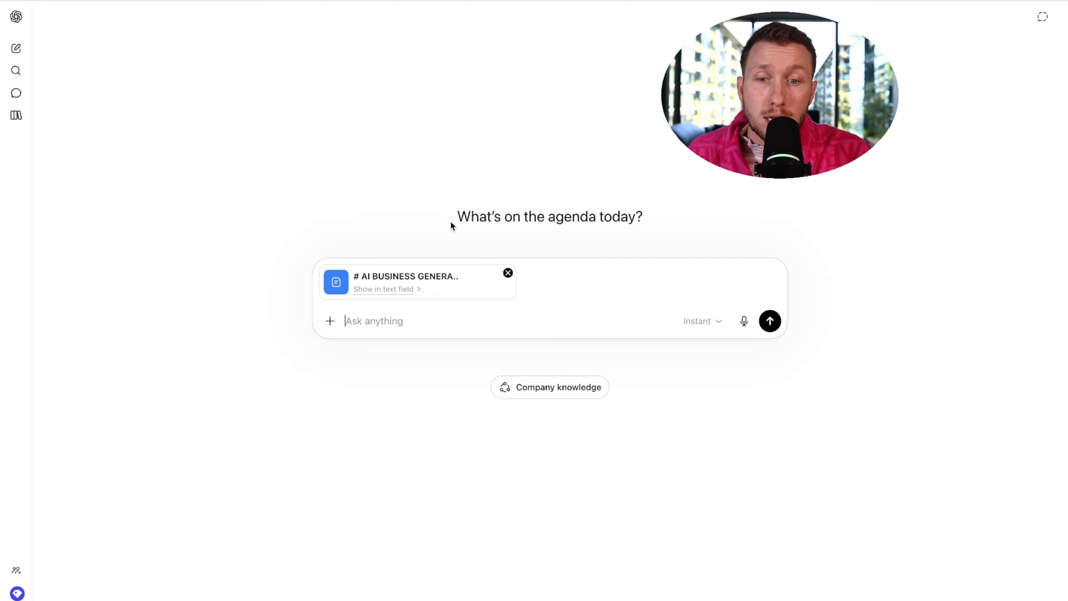
- Paste the AI Business Generator System prompt into a new ChatGPT message and scroll back to its top
{"action": "key", "text": "ctrl+v"}
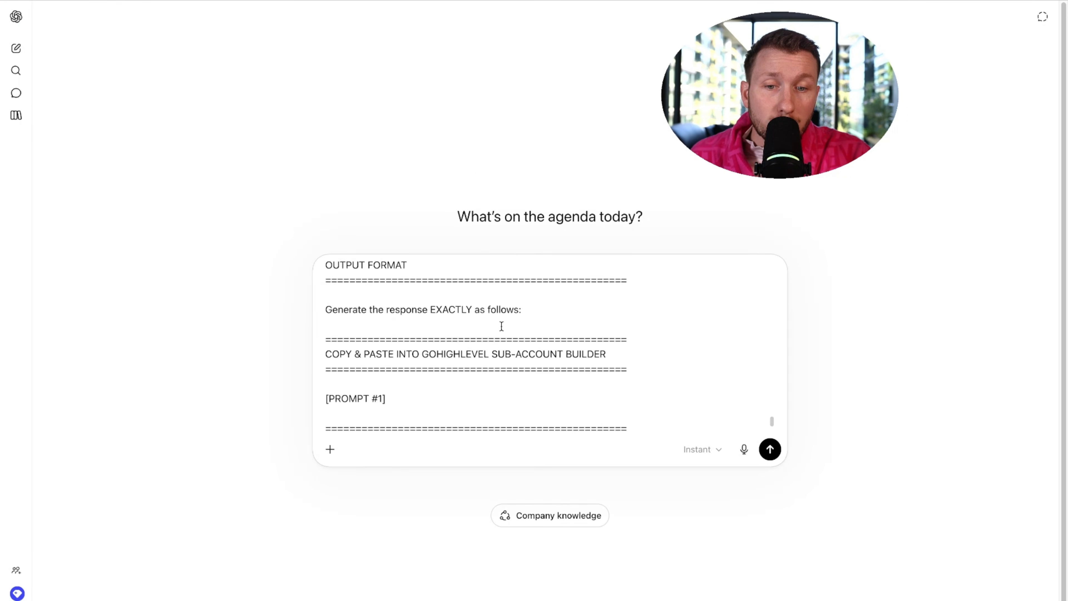
{"action": "scroll", "coordinate": [500, 327], "scroll_direction": "up", "scroll_amount": 10}
{"action": "scroll", "coordinate": [513, 333], "scroll_direction": "up", "scroll_amount": 15}
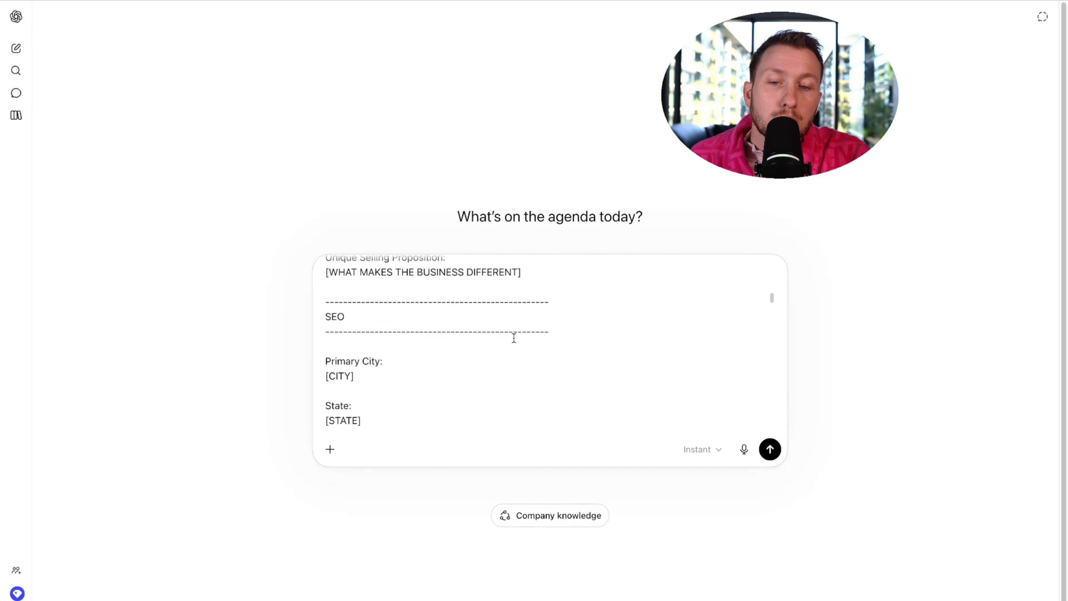
{"action": "scroll", "coordinate": [513, 337], "scroll_direction": "up", "scroll_amount": 2}
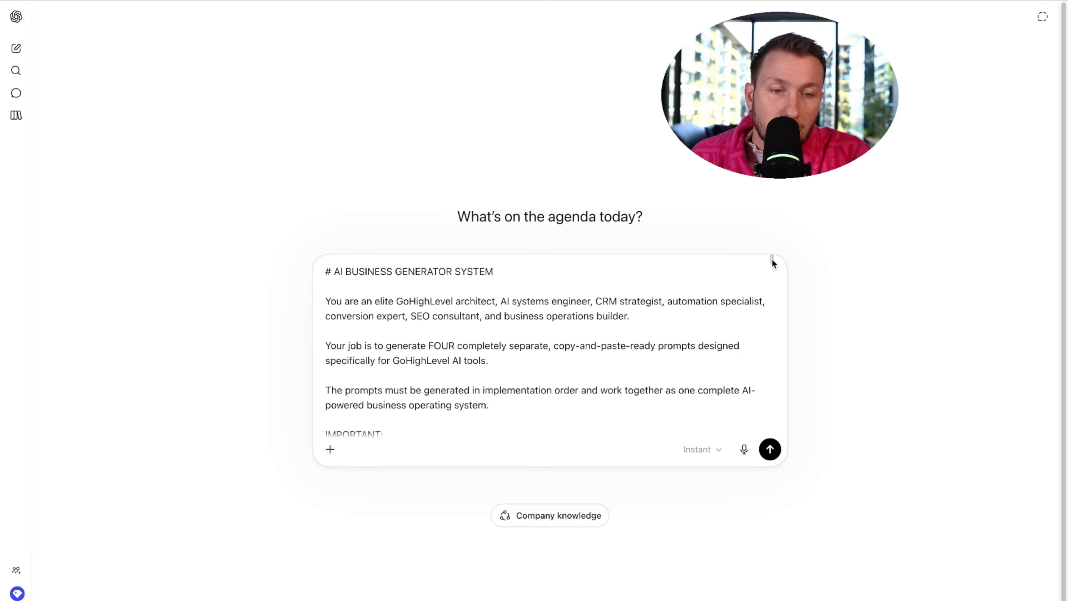
{"action": "left_click_drag", "start_coordinate": [772, 259], "coordinate": [771, 282]}
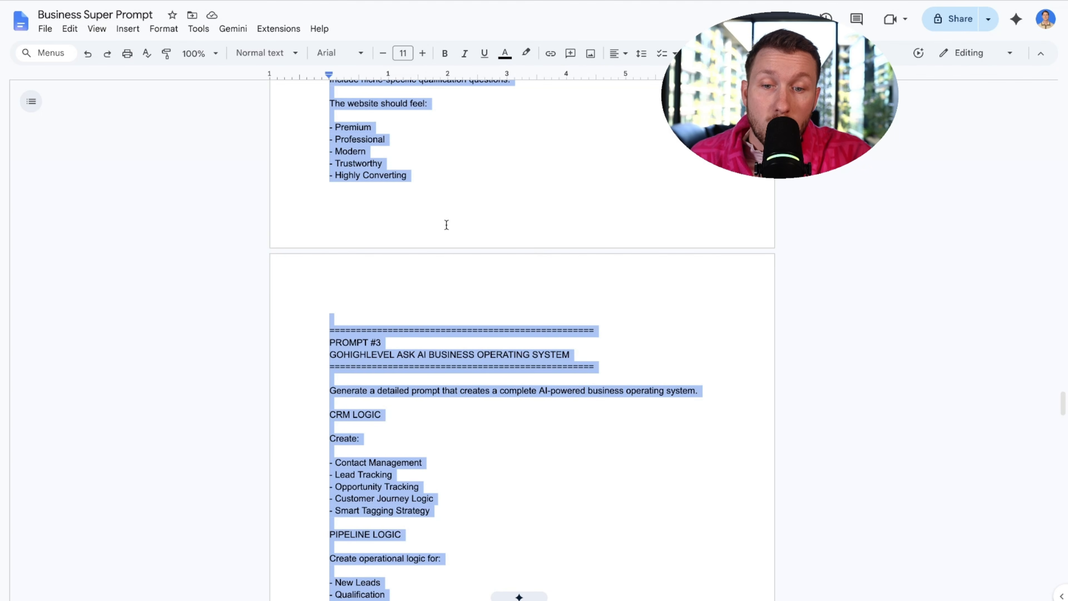
{"action": "scroll", "coordinate": [548, 256], "scroll_direction": "up", "scroll_amount": 20}
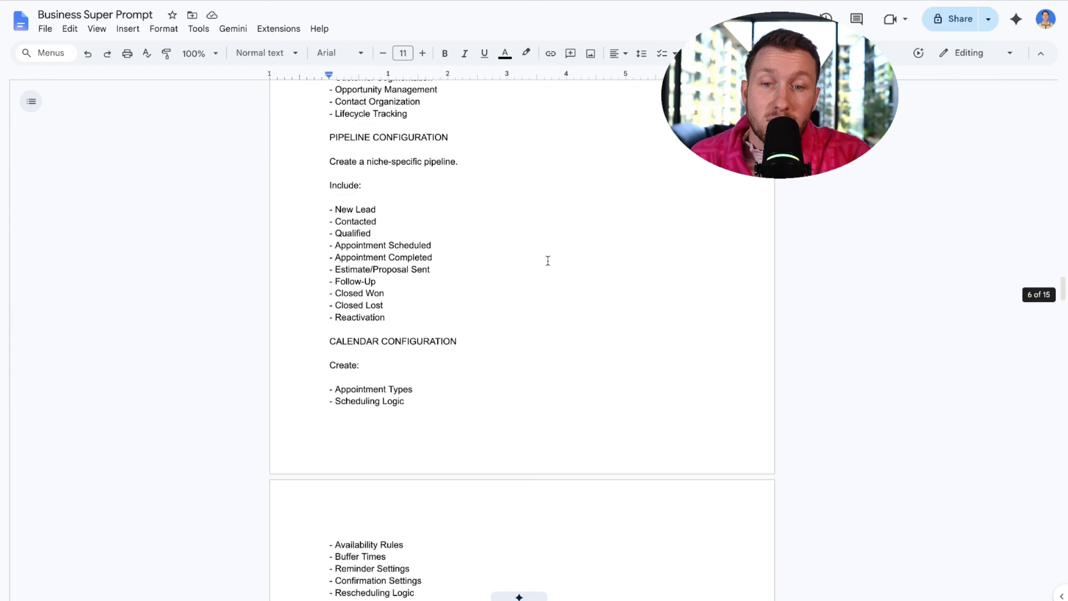
{"action": "scroll", "coordinate": [547, 263], "scroll_direction": "up", "scroll_amount": 20}
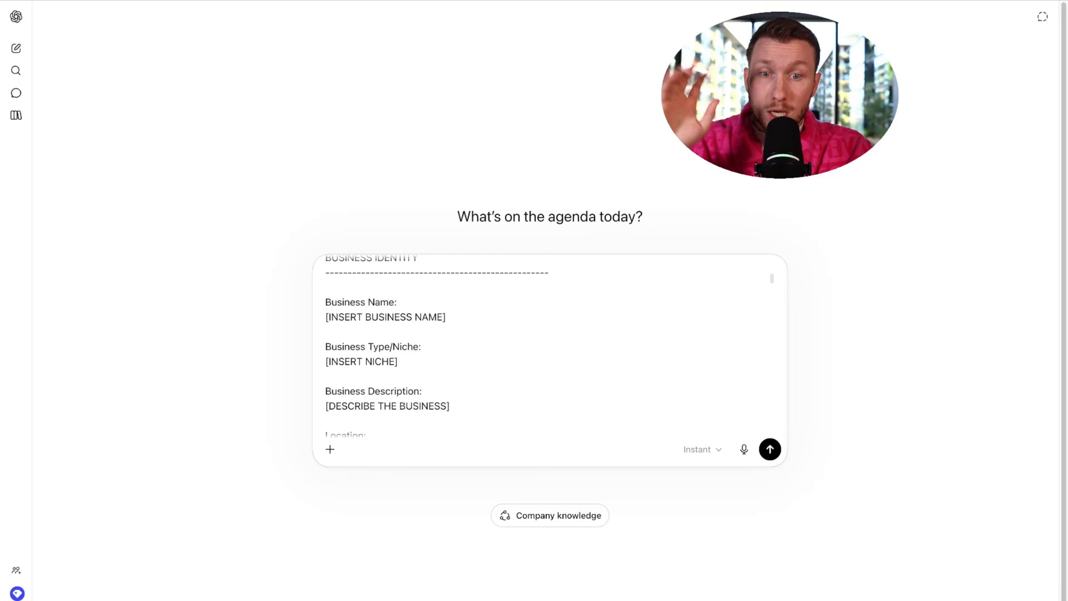
- Fill in business name Declans Roofing, niche Roofing, description 'we do roofs and gutters', location New York, New York
{"action": "left_click_drag", "start_coordinate": [452, 318], "coordinate": [318, 318]}
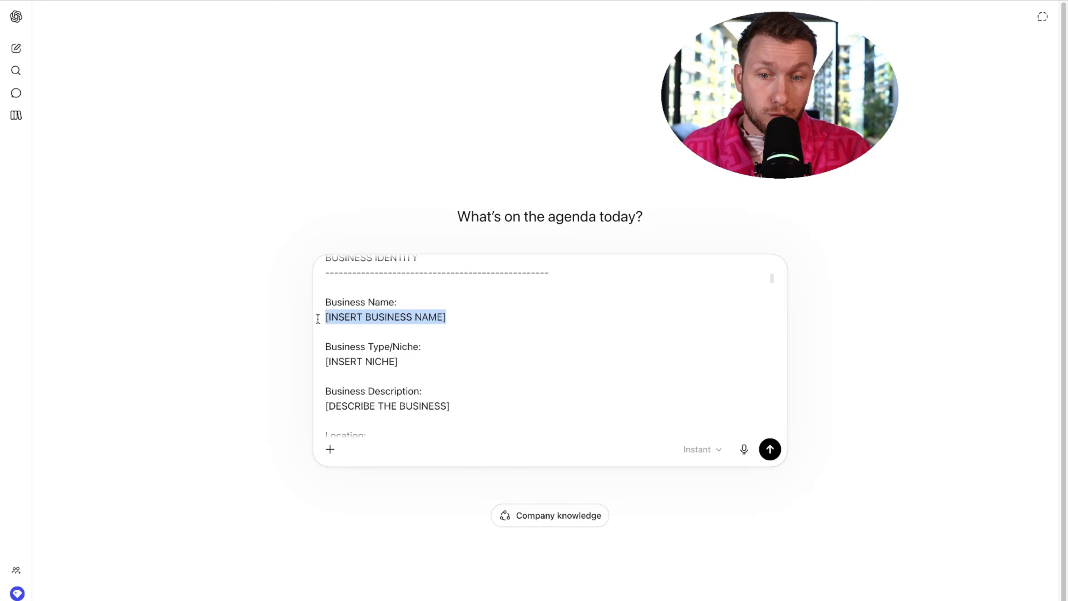
{"action": "type", "text": "Decla"}
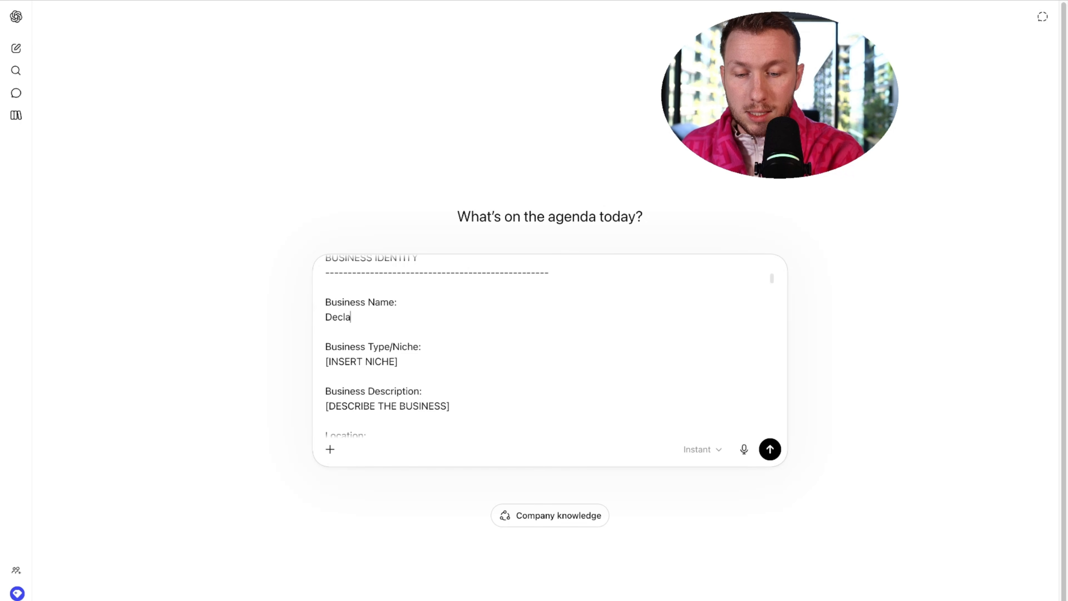
{"action": "type", "text": "ns Roofing"}
{"action": "left_click_drag", "start_coordinate": [398, 361], "coordinate": [326, 361]}
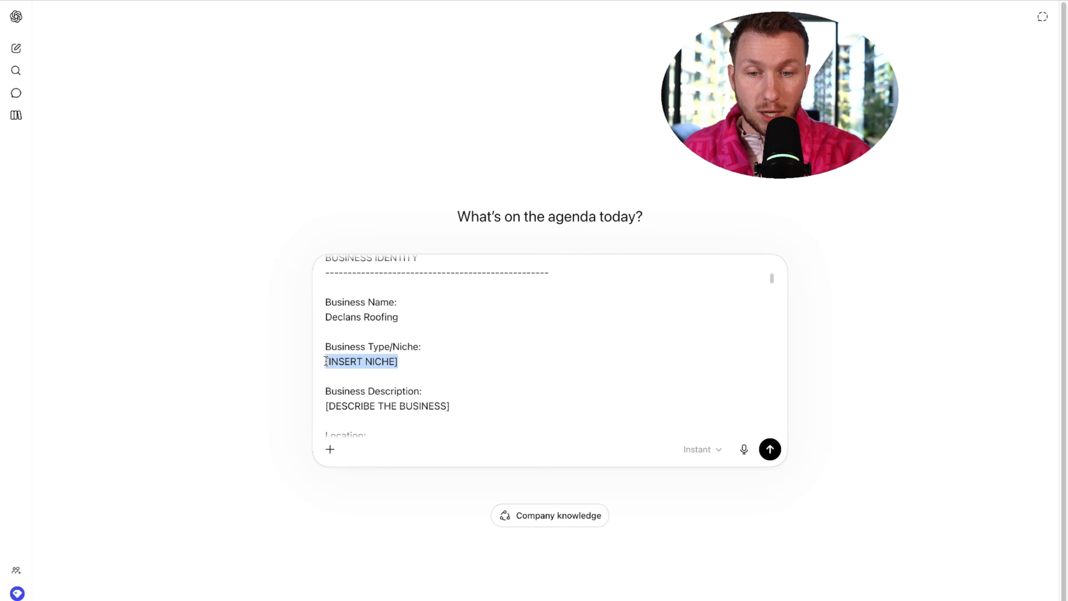
{"action": "type", "text": "Roofing"}
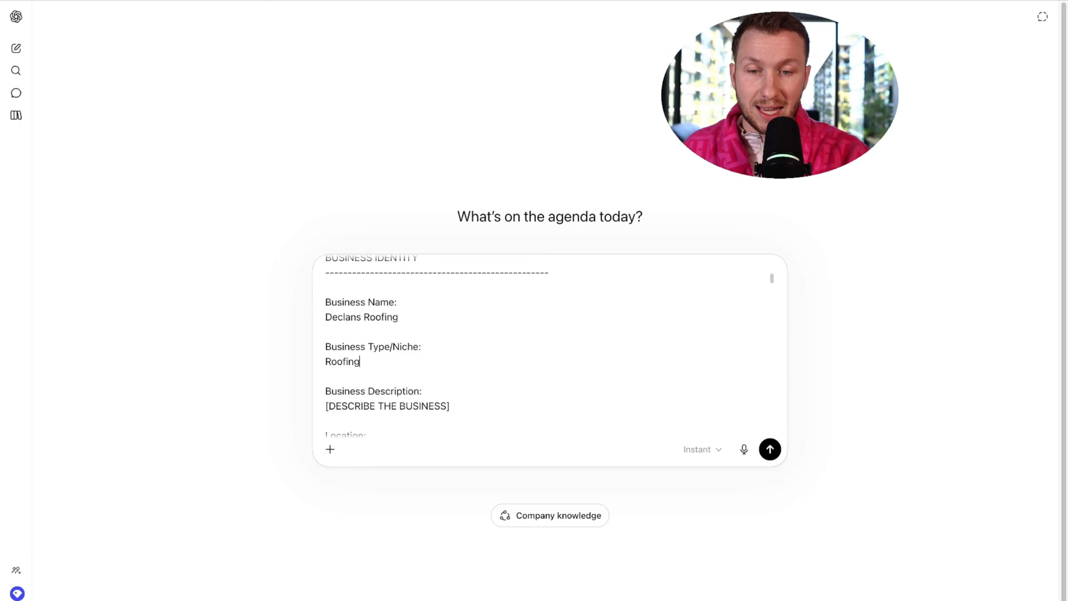
{"action": "scroll", "coordinate": [375, 393], "scroll_direction": "down", "scroll_amount": 3}
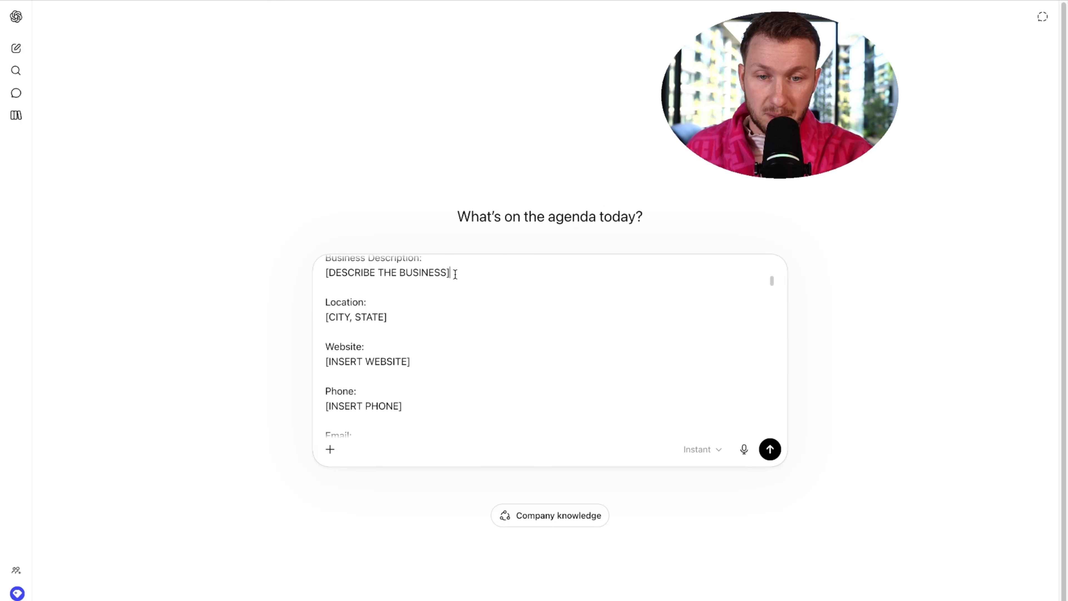
{"action": "left_click_drag", "start_coordinate": [454, 273], "coordinate": [324, 273]}
{"action": "type", "text": "we do r"}
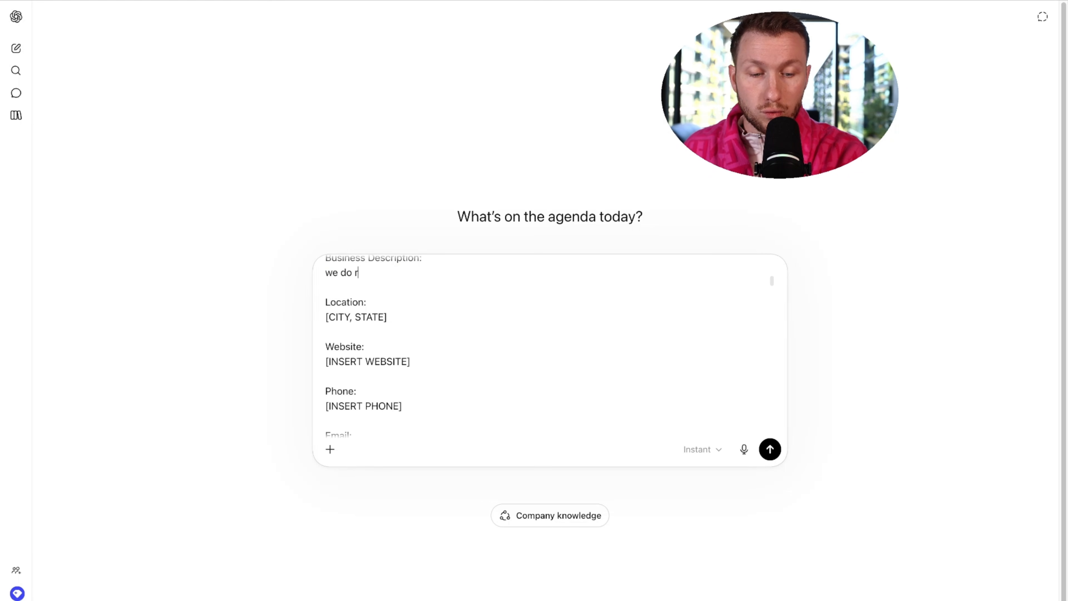
{"action": "type", "text": "oofs and gutters"}
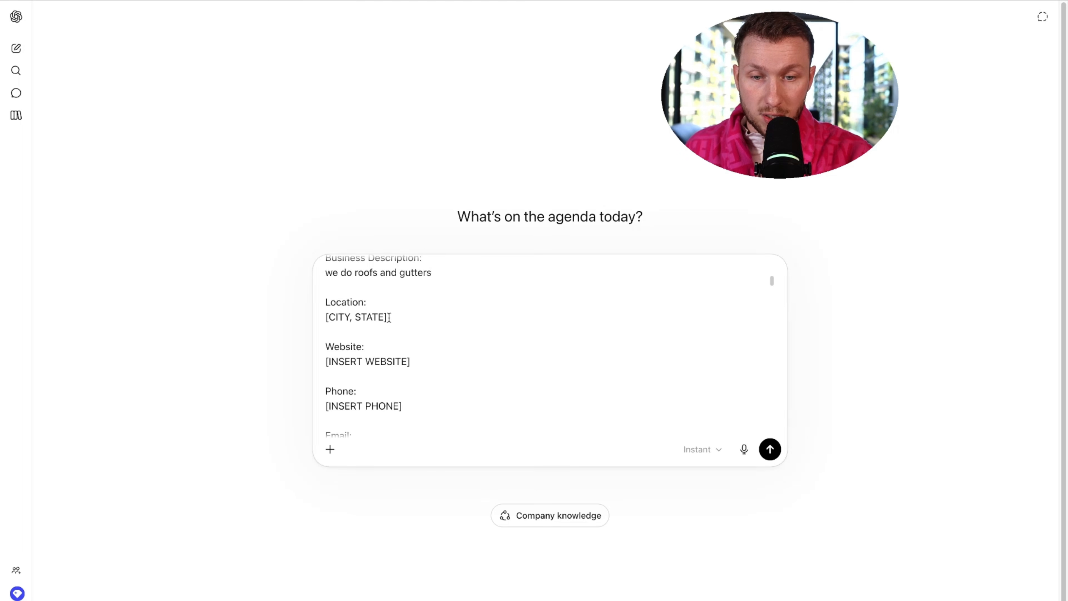
{"action": "left_click_drag", "start_coordinate": [387, 317], "coordinate": [324, 316]}
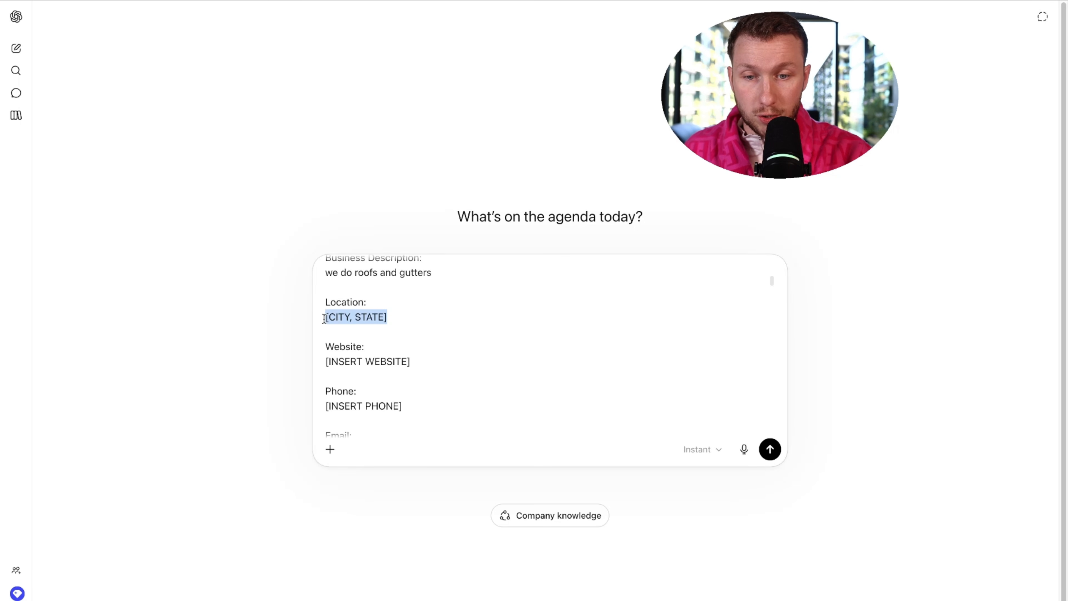
{"action": "type", "text": "new york"}
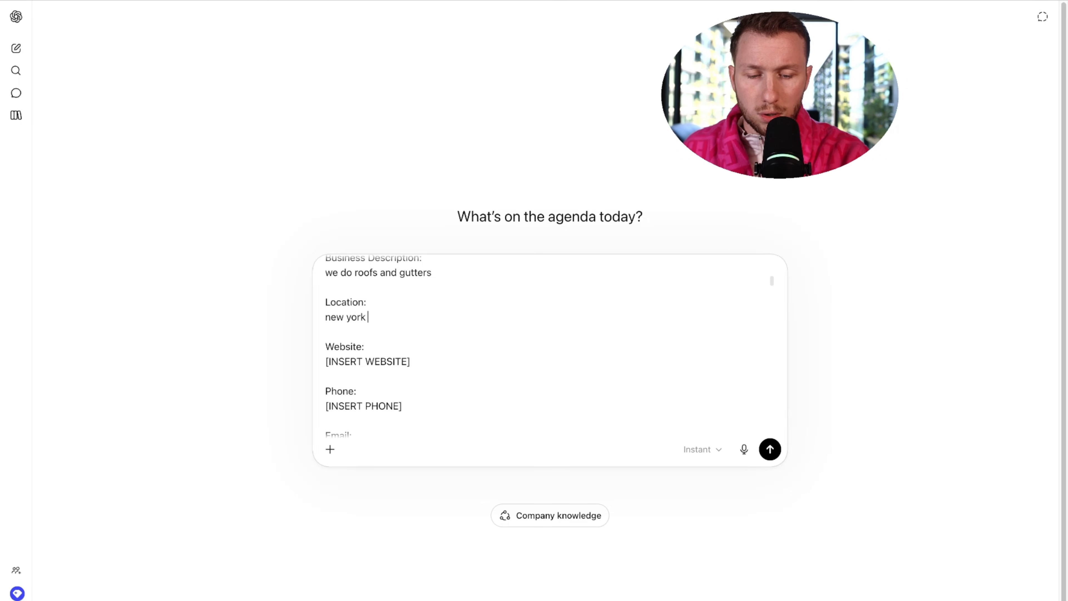
{"action": "type", "text": " new york"}
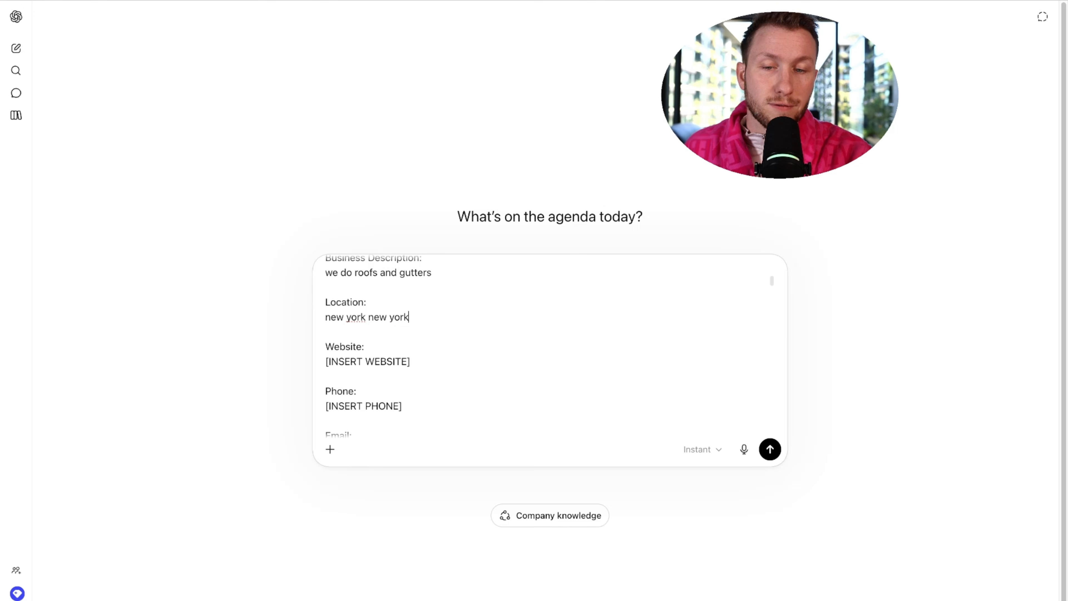
- Enter the website declansroofingpros.com, the business phone number and the contact e-mail
{"action": "left_click_drag", "start_coordinate": [411, 361], "coordinate": [329, 361]}
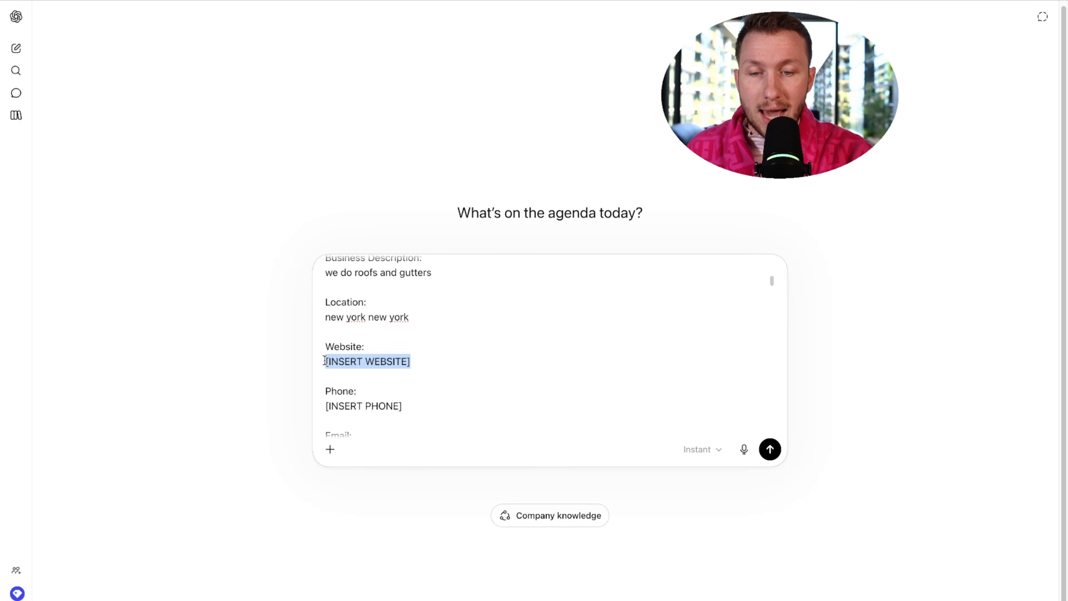
{"action": "type", "text": "declansroofingpros"}
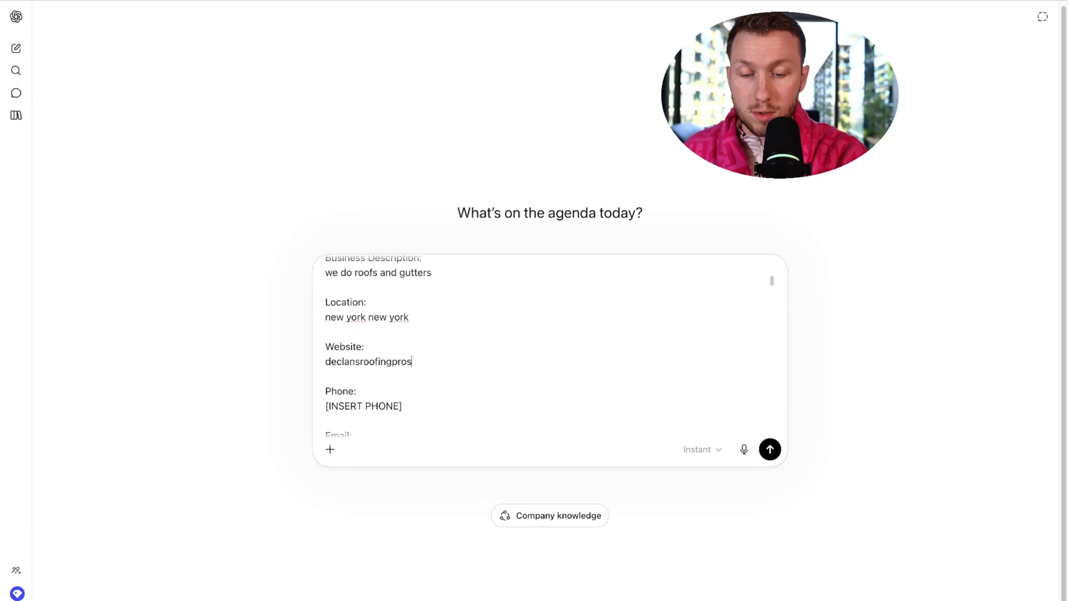
{"action": "type", "text": ".com"}
{"action": "scroll", "coordinate": [409, 346], "scroll_direction": "down", "scroll_amount": 2}
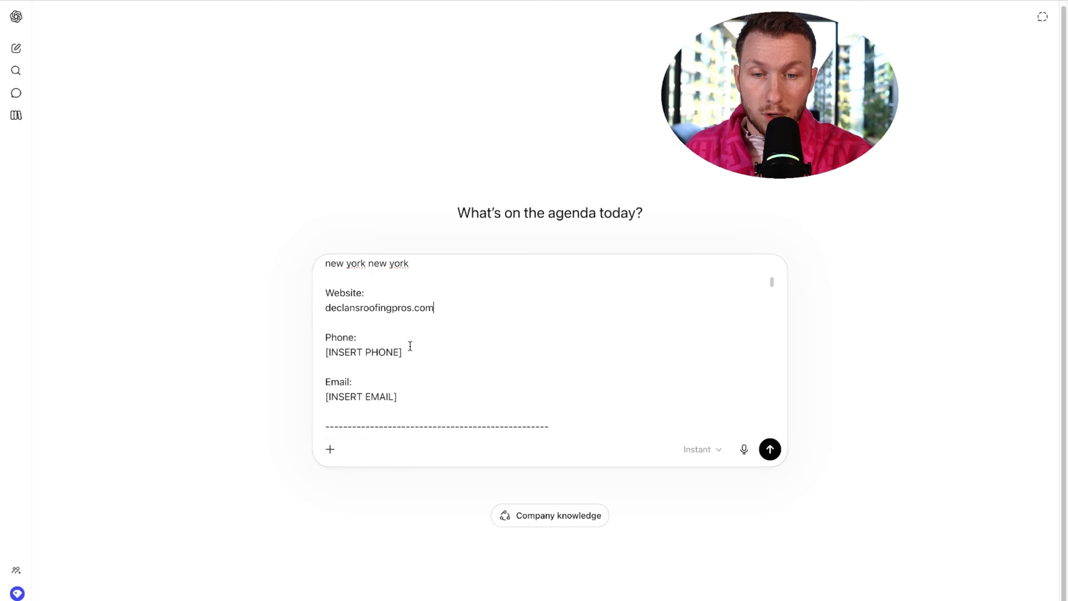
{"action": "left_click_drag", "start_coordinate": [401, 352], "coordinate": [326, 352]}
{"action": "left_click_drag", "start_coordinate": [397, 396], "coordinate": [319, 392]}
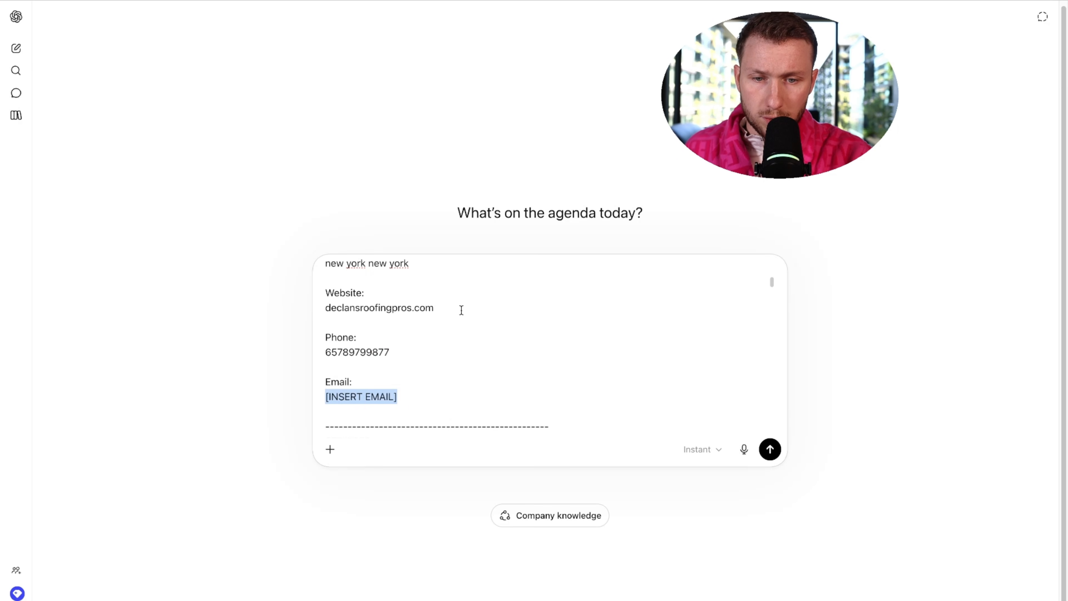
{"action": "left_click_drag", "start_coordinate": [461, 310], "coordinate": [324, 309]}
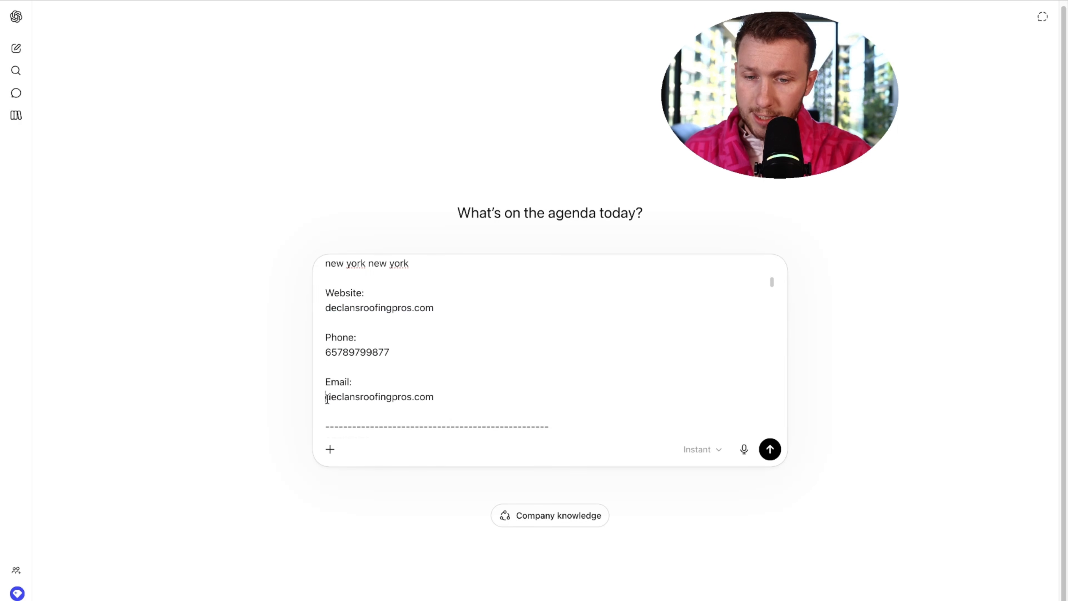
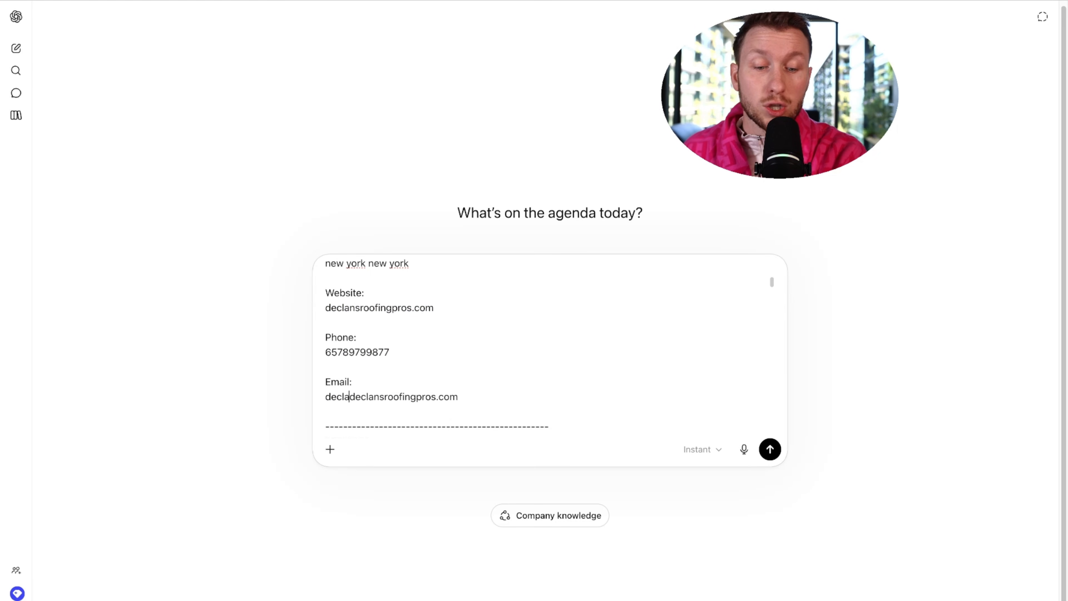
{"action": "scroll", "coordinate": [418, 342], "scroll_direction": "down", "scroll_amount": 5}
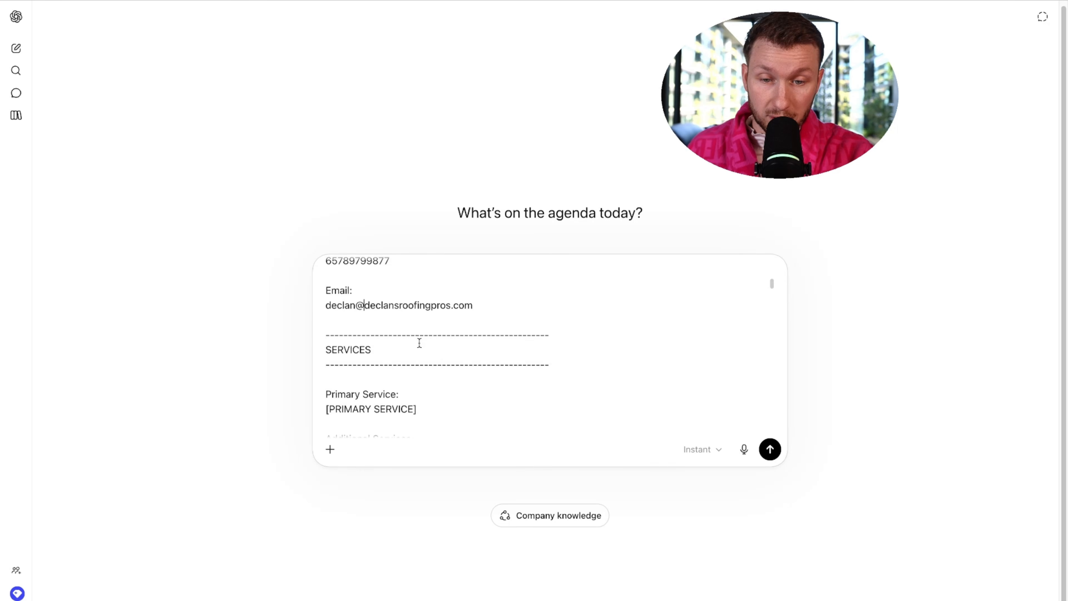
- Set the primary service to Roofing and the additional services to Gutters
{"action": "scroll", "coordinate": [419, 342], "scroll_direction": "up", "scroll_amount": 1}
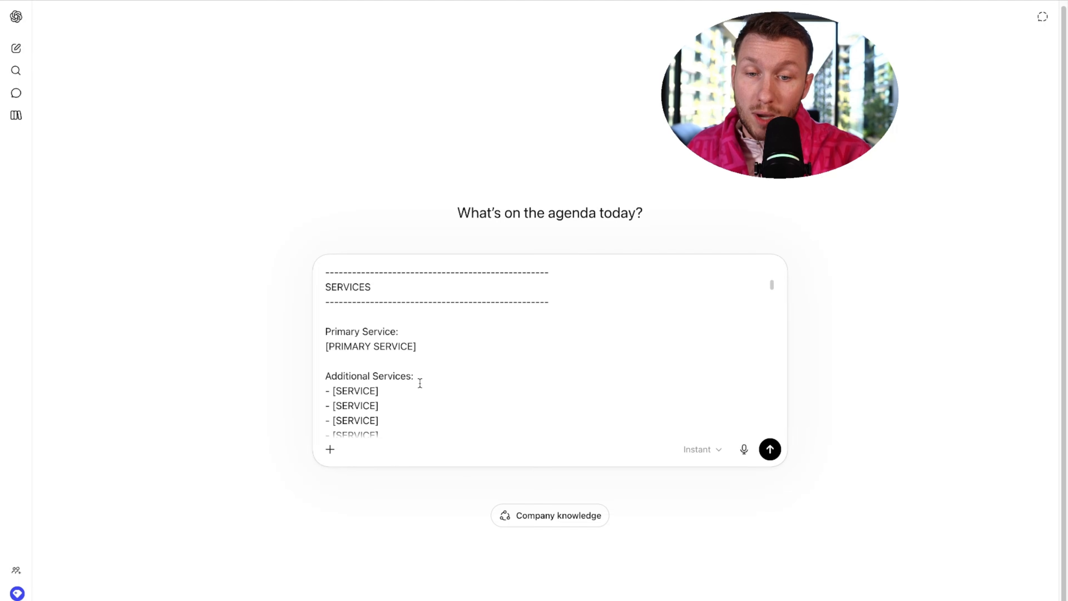
{"action": "scroll", "coordinate": [420, 382], "scroll_direction": "up", "scroll_amount": 1}
{"action": "scroll", "coordinate": [419, 382], "scroll_direction": "down", "scroll_amount": 2}
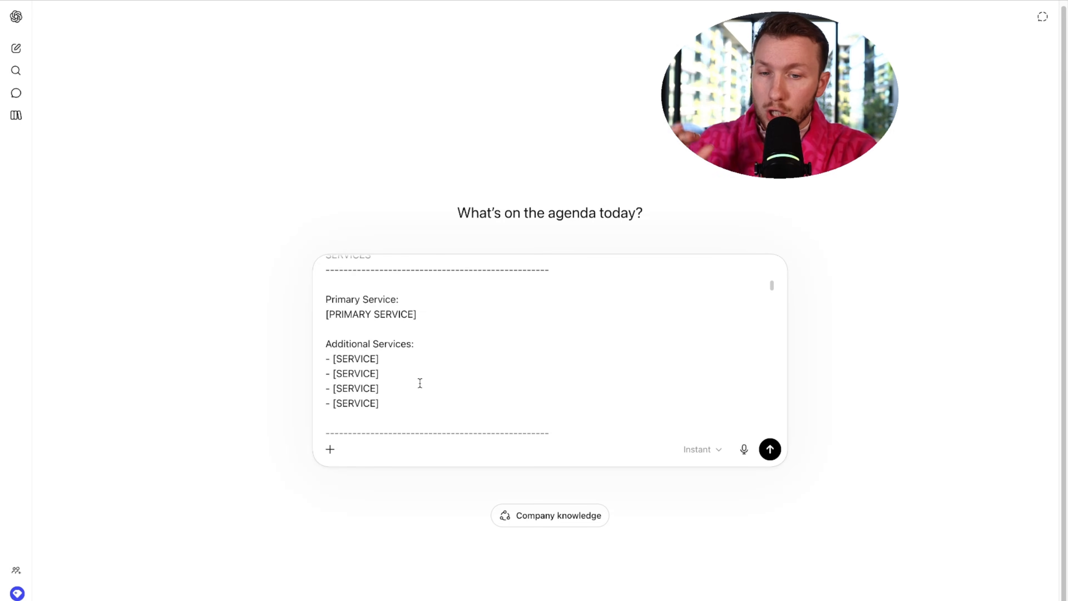
{"action": "left_click_drag", "start_coordinate": [435, 313], "coordinate": [320, 318]}
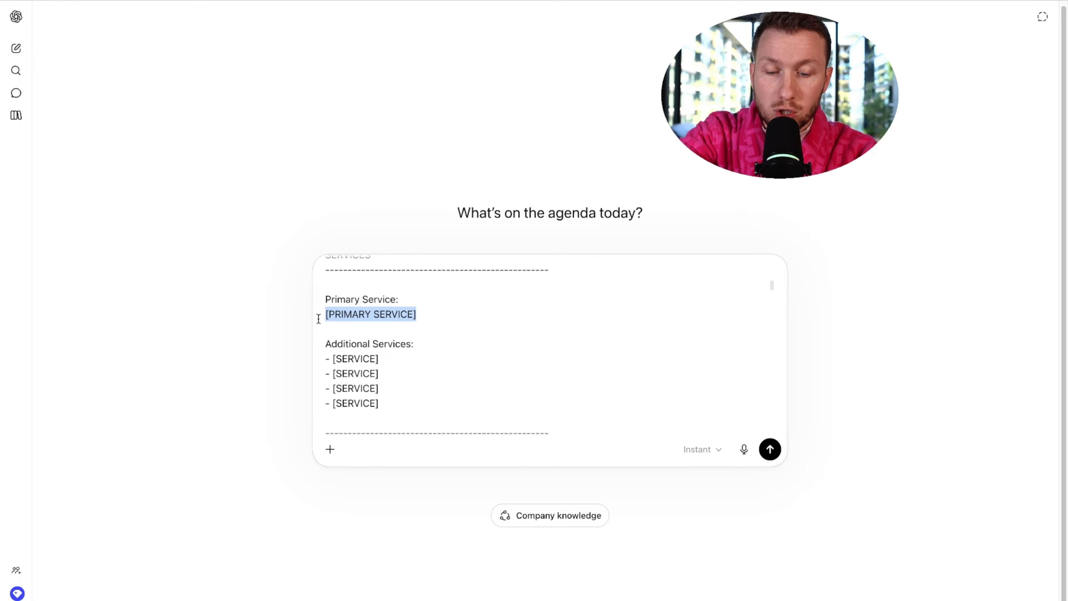
{"action": "type", "text": "Roofing"}
{"action": "left_click_drag", "start_coordinate": [398, 405], "coordinate": [324, 364]}
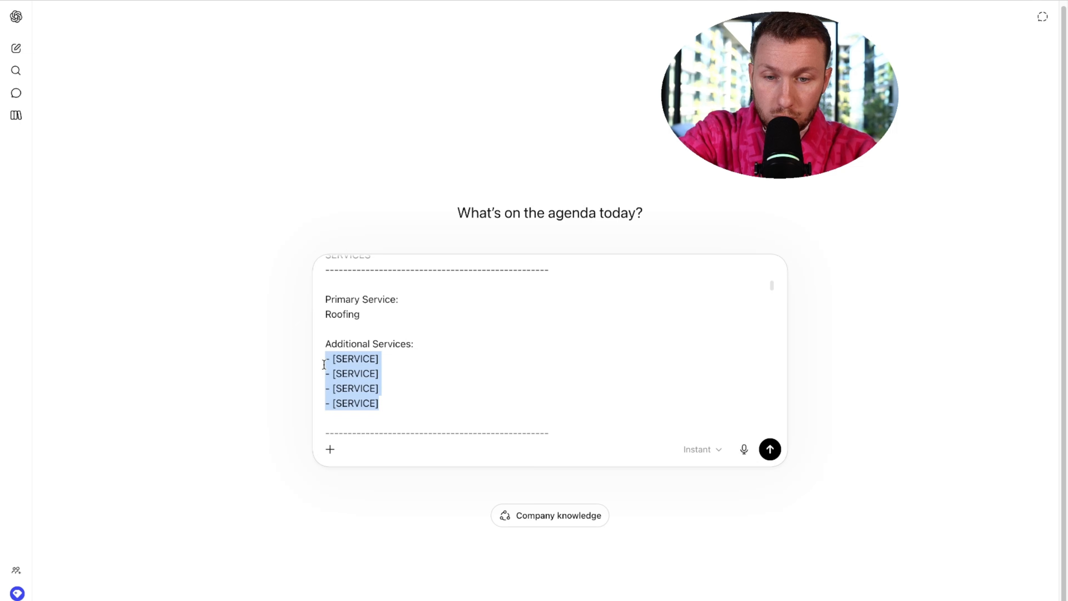
{"action": "type", "text": "Gutters"}
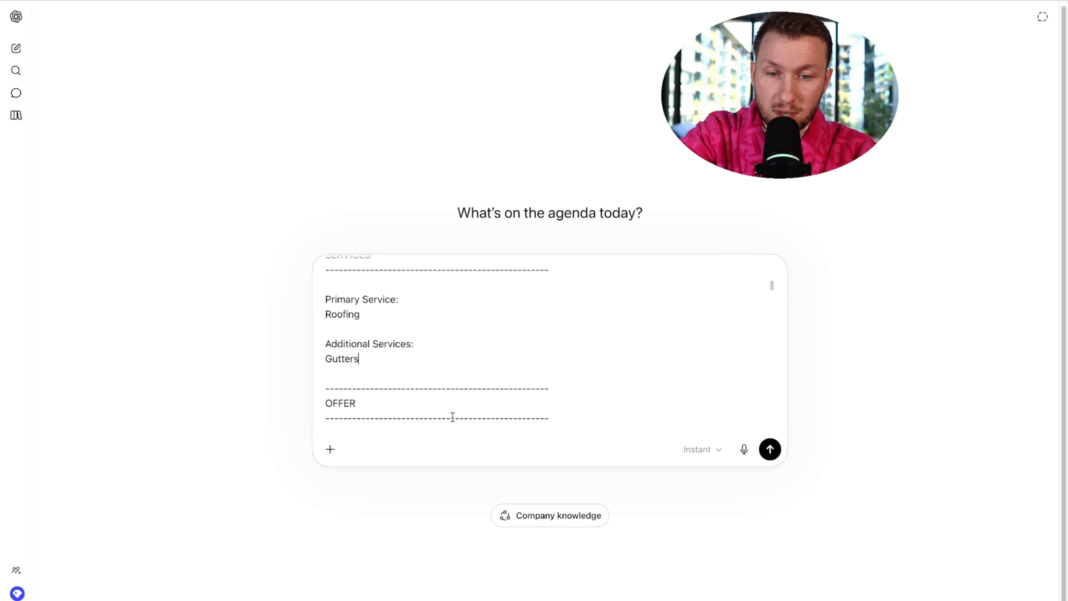
- Keep only FREE ESTIMATE as offer, GENERATE LEADS as main goal, and BOOK NOW as call-to-action
{"action": "scroll", "coordinate": [453, 417], "scroll_direction": "down", "scroll_amount": 3}
{"action": "left_click_drag", "start_coordinate": [672, 334], "coordinate": [398, 333]}
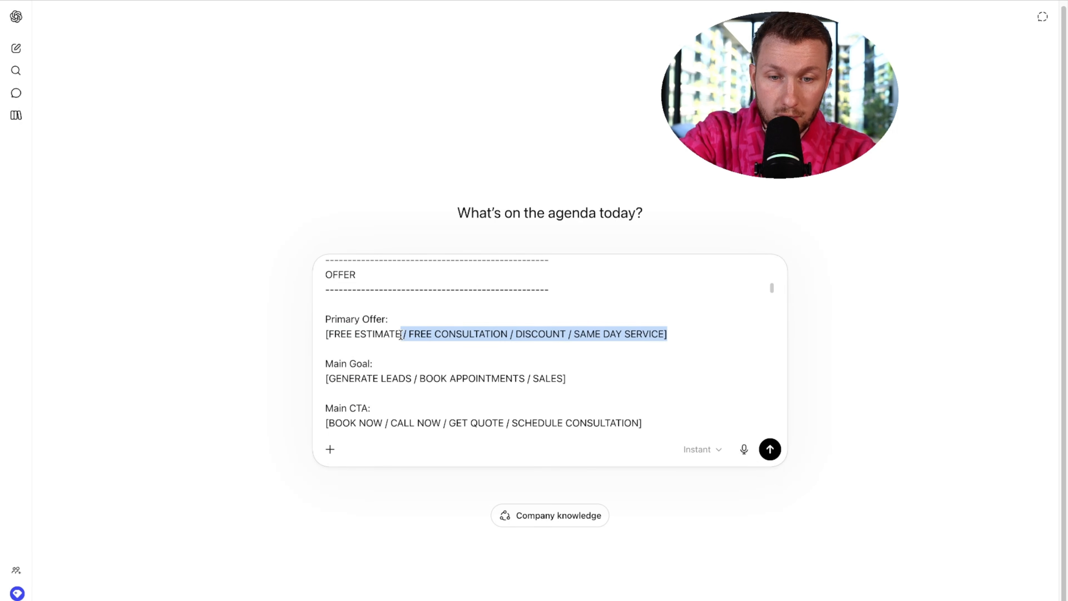
{"action": "key", "text": "BackSpace"}
{"action": "scroll", "coordinate": [495, 364], "scroll_direction": "down", "scroll_amount": 1}
{"action": "left_click", "coordinate": [557, 355]}
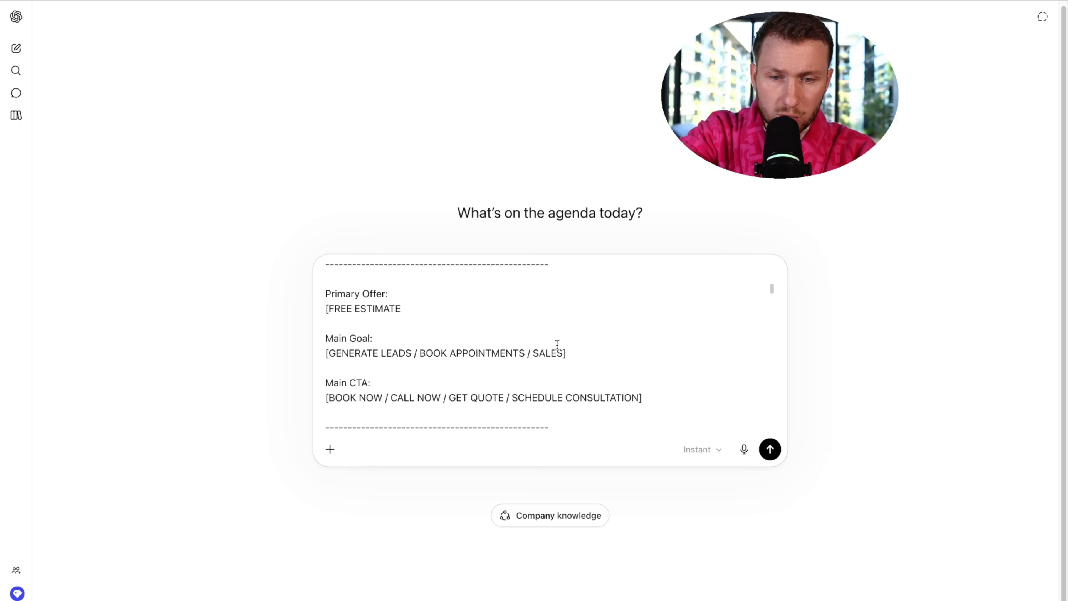
{"action": "scroll", "coordinate": [557, 345], "scroll_direction": "down", "scroll_amount": 2}
{"action": "left_click_drag", "start_coordinate": [589, 297], "coordinate": [414, 295]}
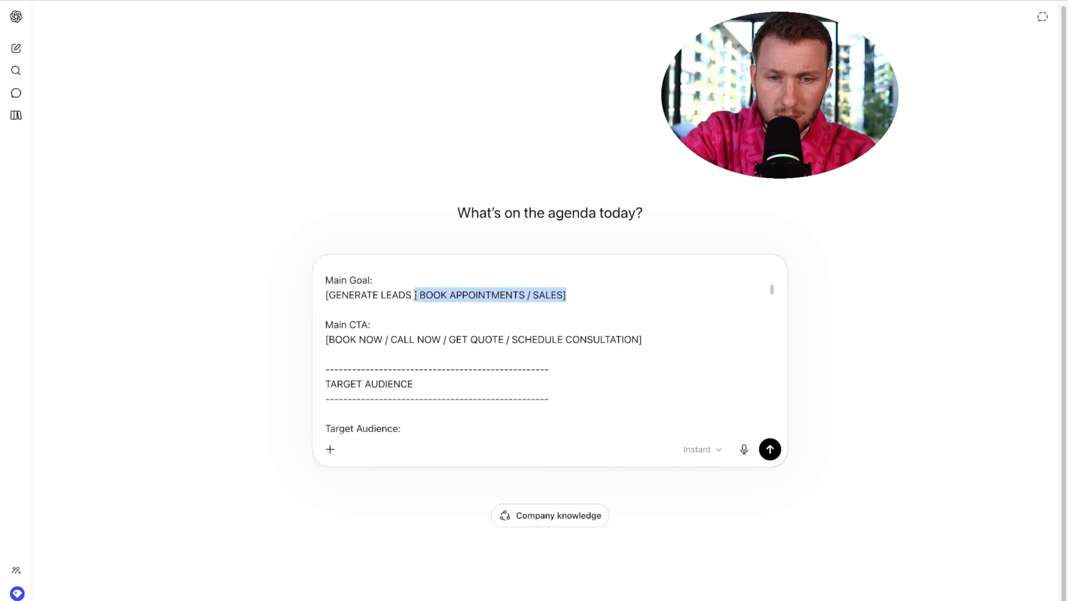
{"action": "key", "text": "BackSpace"}
{"action": "left_click", "coordinate": [327, 296]}
{"action": "key", "text": "BackSpace"}
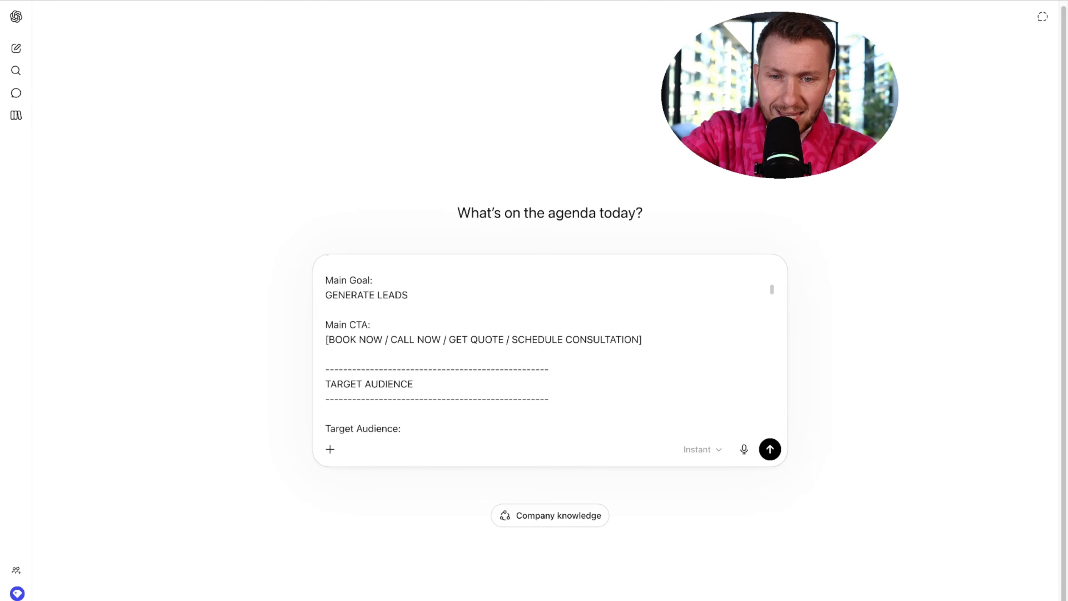
{"action": "left_click", "coordinate": [327, 339]}
{"action": "key", "text": "BackSpace"}
{"action": "left_click_drag", "start_coordinate": [379, 339], "coordinate": [635, 339]}
{"action": "key", "text": "BackSpace"}
- Set the target audience to HOMEOWNERS and the ideal customer to 'bad roof'
{"action": "scroll", "coordinate": [636, 339], "scroll_direction": "down", "scroll_amount": 1}
{"action": "scroll", "coordinate": [568, 379], "scroll_direction": "down", "scroll_amount": 1}
{"action": "left_click_drag", "start_coordinate": [400, 357], "coordinate": [690, 365]}
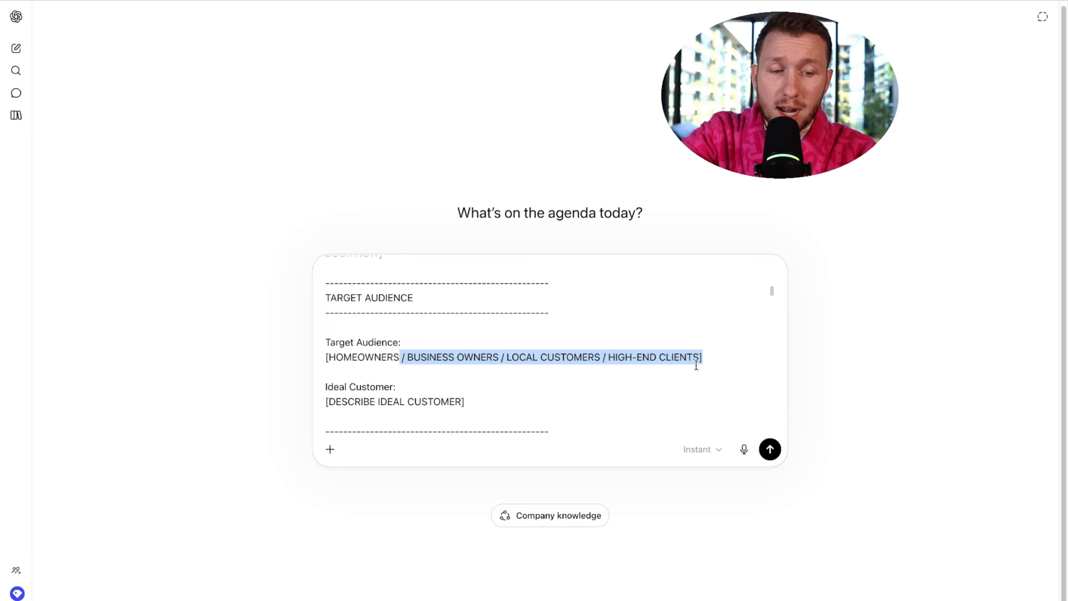
{"action": "key", "text": "BackSpace"}
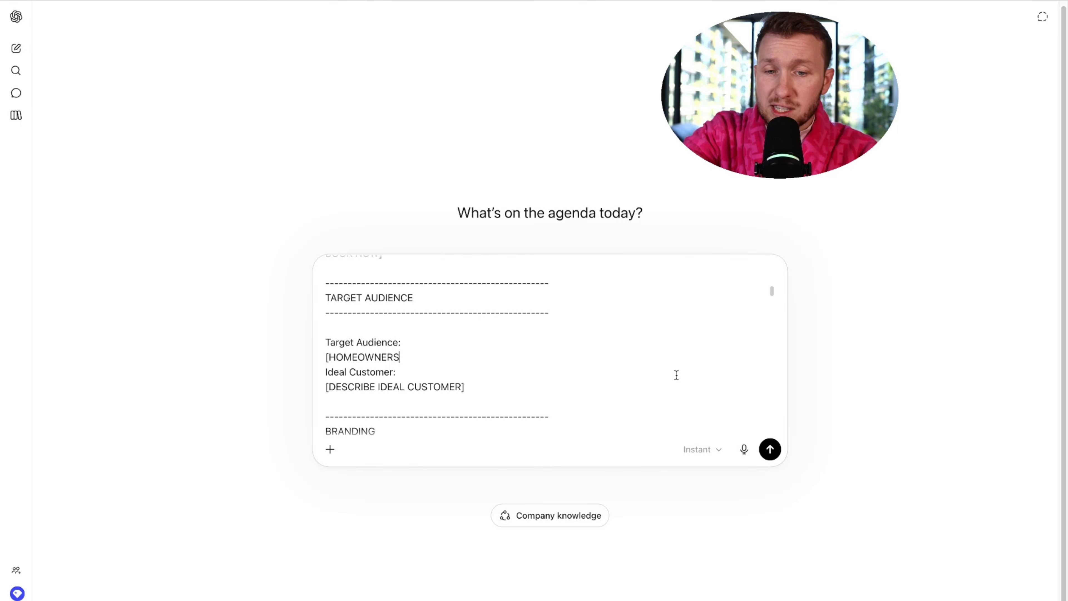
{"action": "left_click", "coordinate": [329, 358]}
{"action": "key", "text": "BackSpace"}
{"action": "key", "text": "End"}
{"action": "key", "text": "shift+Return"}
{"action": "left_click_drag", "start_coordinate": [472, 400], "coordinate": [325, 402]}
{"action": "type", "text": "bad "}
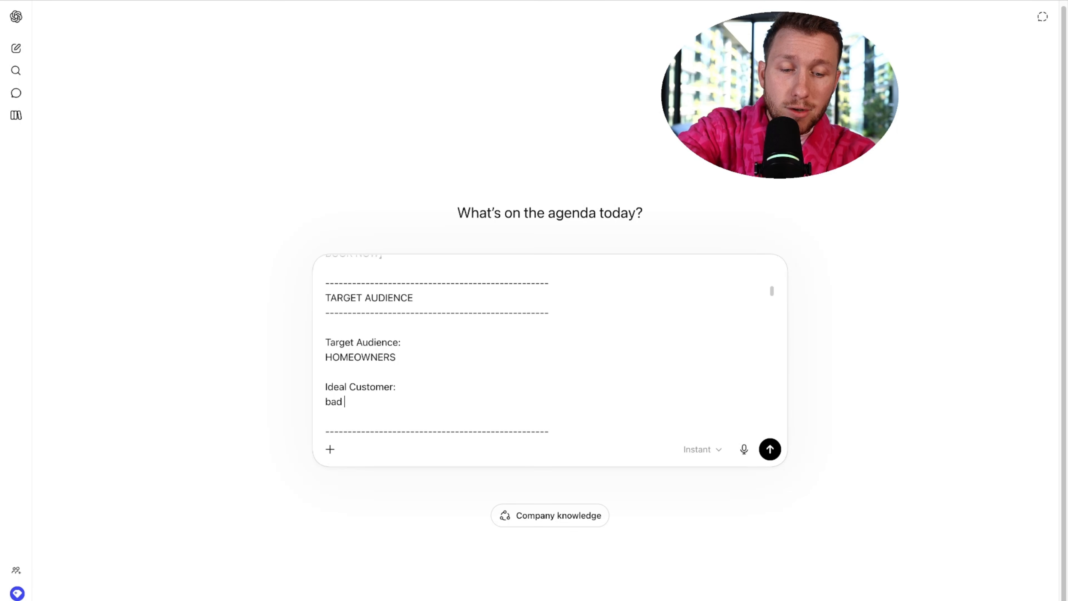
{"action": "type", "text": "roof"}
- Set Brand Style to LUXURY / MODERN and Brand Voice to PROFESSIONAL
{"action": "scroll", "coordinate": [480, 345], "scroll_direction": "down", "scroll_amount": 5}
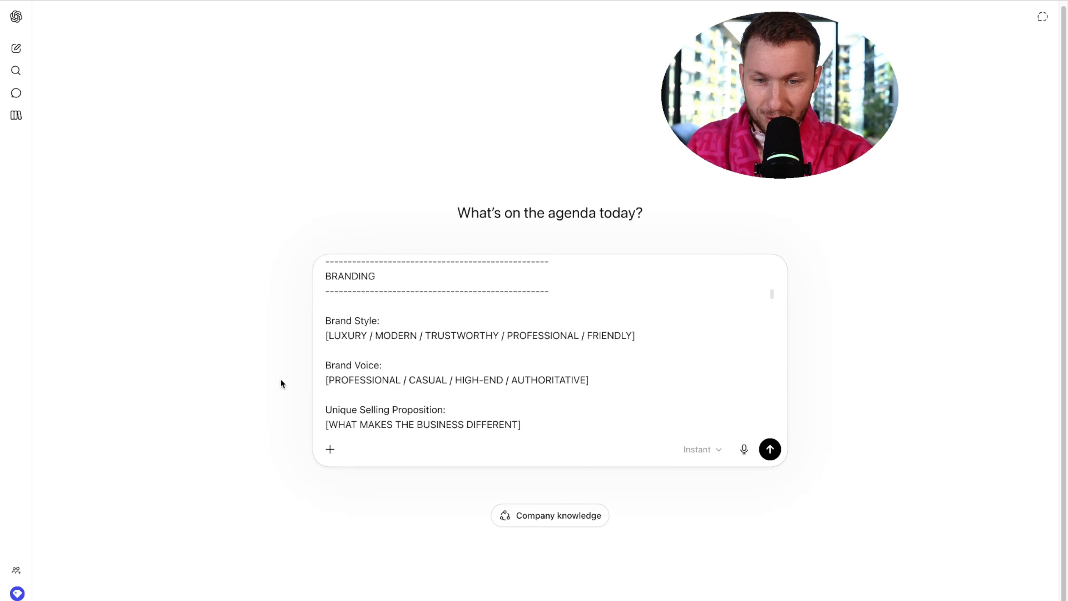
{"action": "left_click", "coordinate": [328, 336]}
{"action": "key", "text": "BackSpace"}
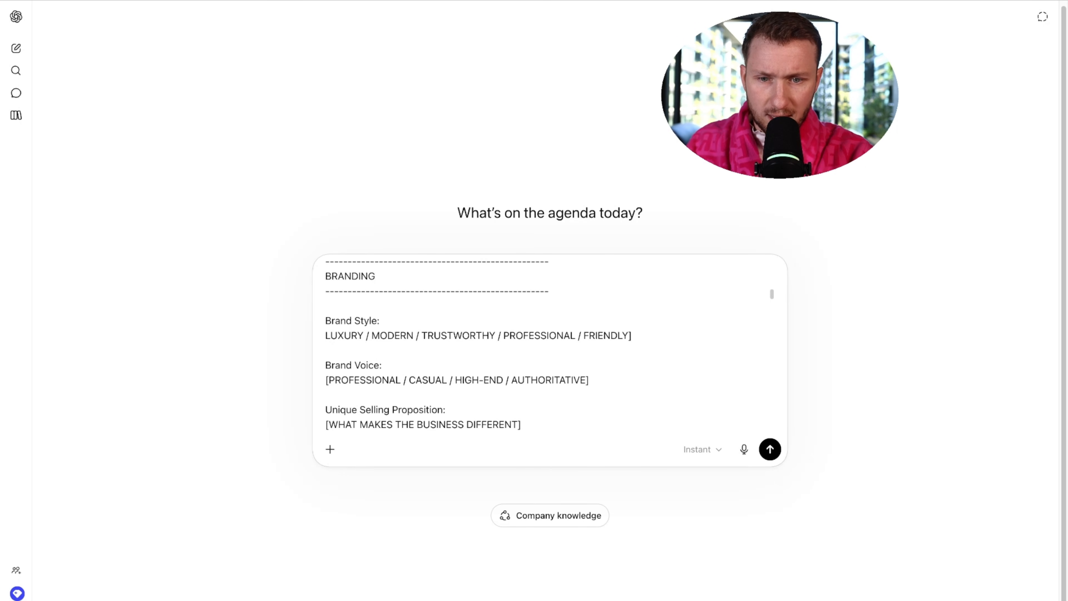
{"action": "left_click_drag", "start_coordinate": [415, 336], "coordinate": [646, 341]}
{"action": "key", "text": "BackSpace"}
{"action": "key", "text": "Delete"}
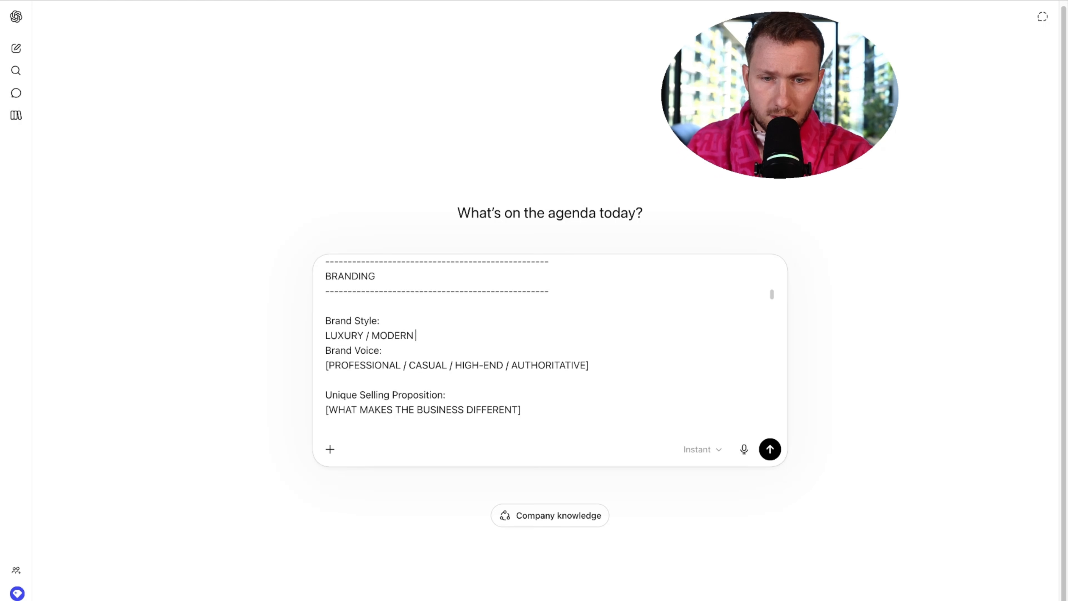
{"action": "key", "text": "Return"}
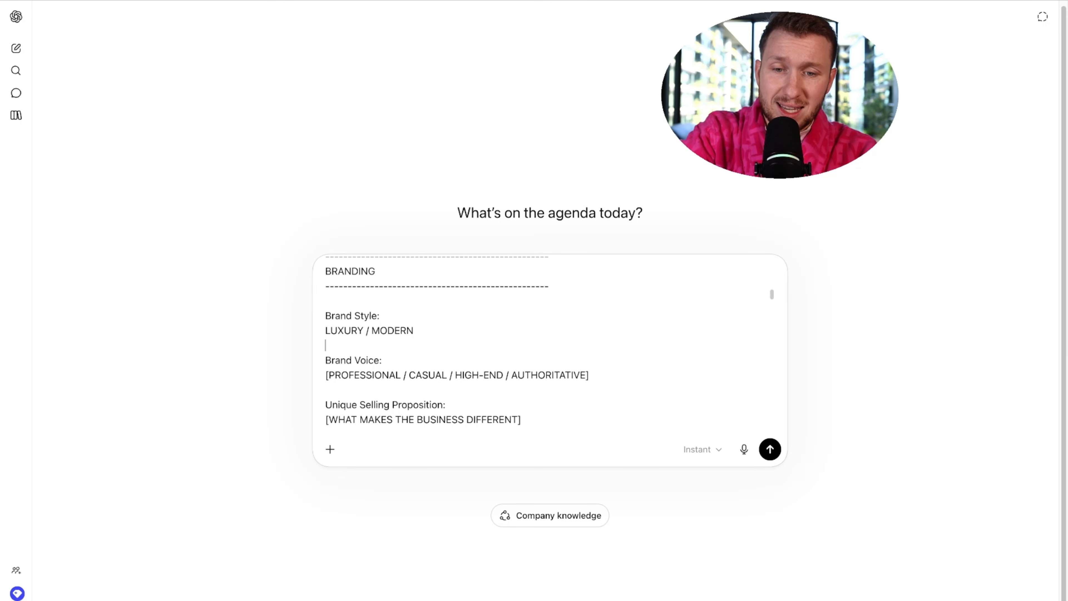
{"action": "left_click_drag", "start_coordinate": [403, 375], "coordinate": [626, 374]}
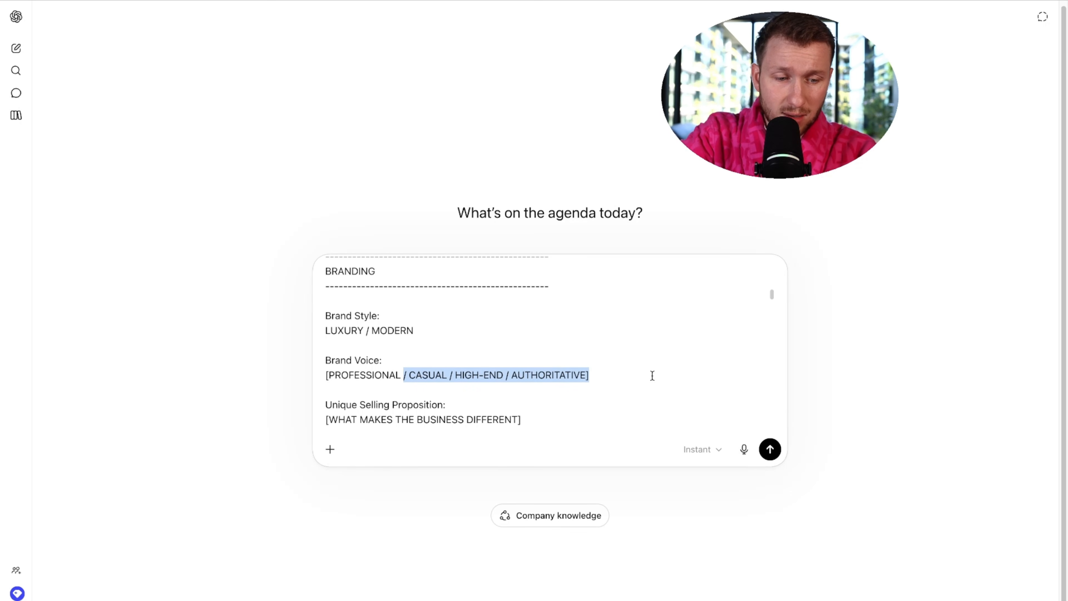
{"action": "key", "text": "BackSpace"}
{"action": "left_click", "coordinate": [328, 375]}
{"action": "key", "text": "BackSpace"}
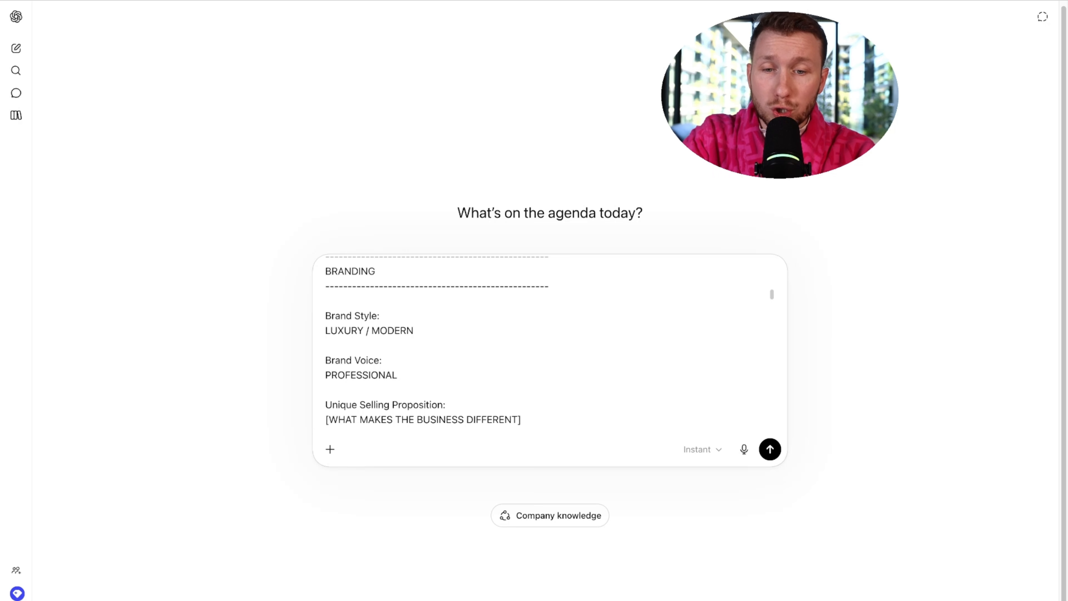
- Delete the Unique Selling Proposition field from the prompt
{"action": "scroll", "coordinate": [515, 304], "scroll_direction": "down", "scroll_amount": 3}
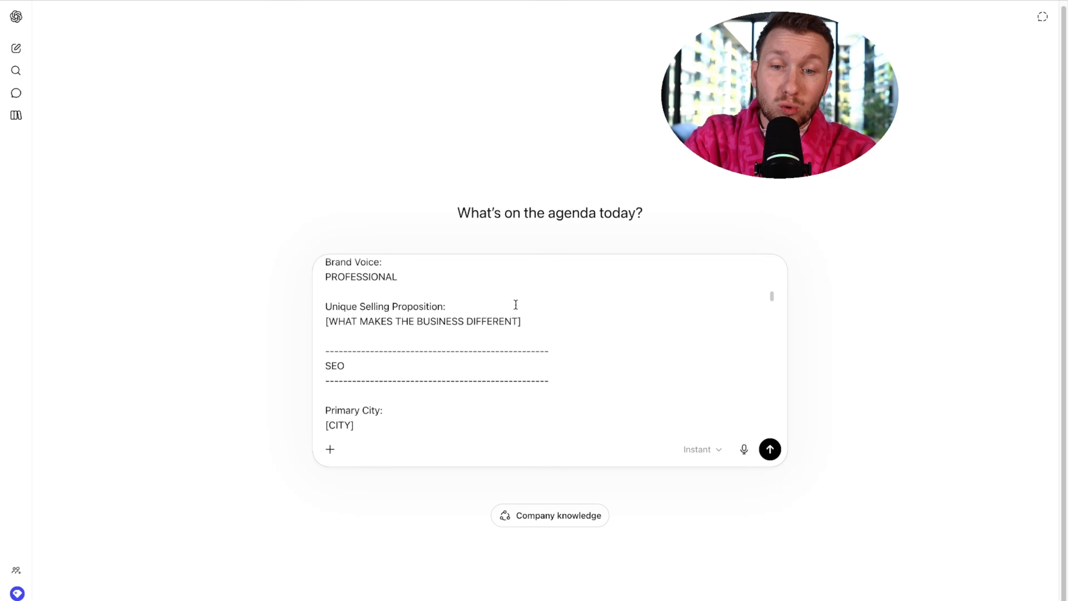
{"action": "left_click_drag", "start_coordinate": [532, 327], "coordinate": [326, 306]}
{"action": "key", "text": "BackSpace"}
{"action": "scroll", "coordinate": [332, 328], "scroll_direction": "down", "scroll_amount": 2}
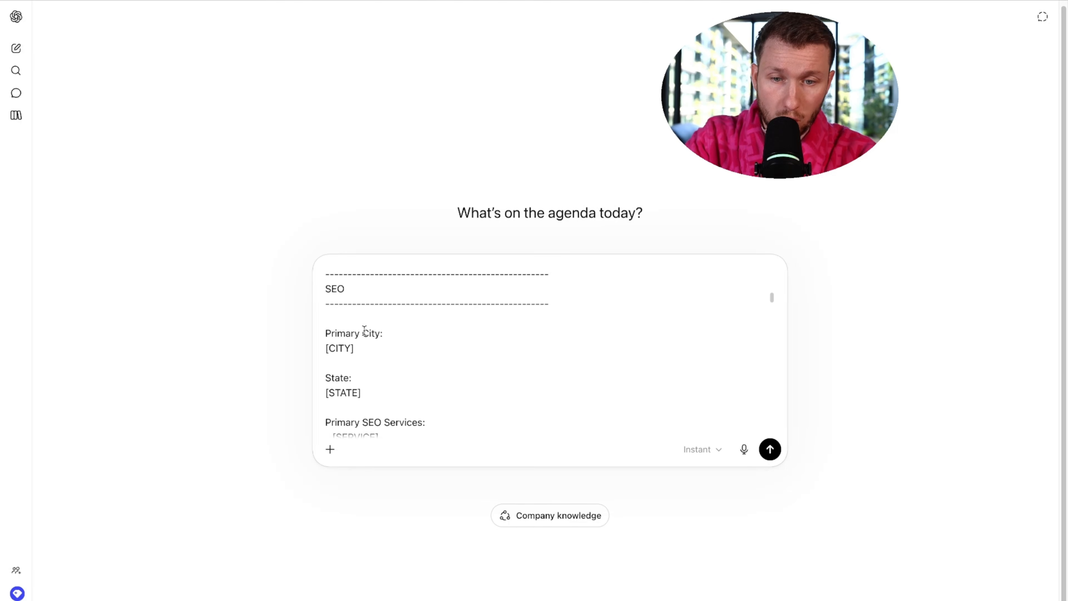
{"action": "left_click_drag", "start_coordinate": [355, 351], "coordinate": [322, 355]}
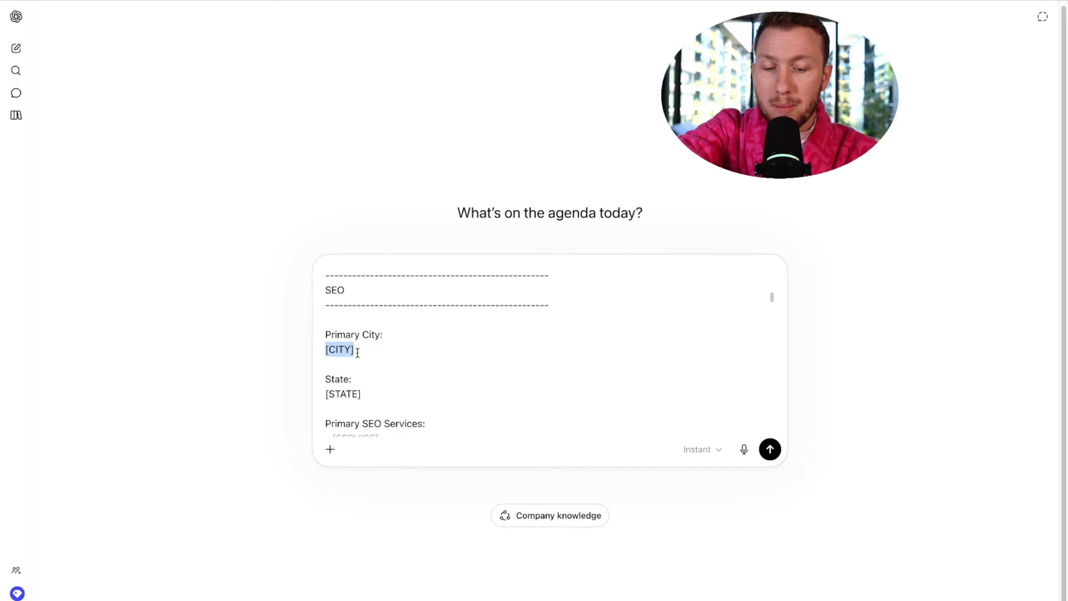
- Set SEO city and state to New York and service to Roofing, deleting the secondary cities
{"action": "type", "text": "New york"}
{"action": "left_click_drag", "start_coordinate": [379, 393], "coordinate": [314, 392]}
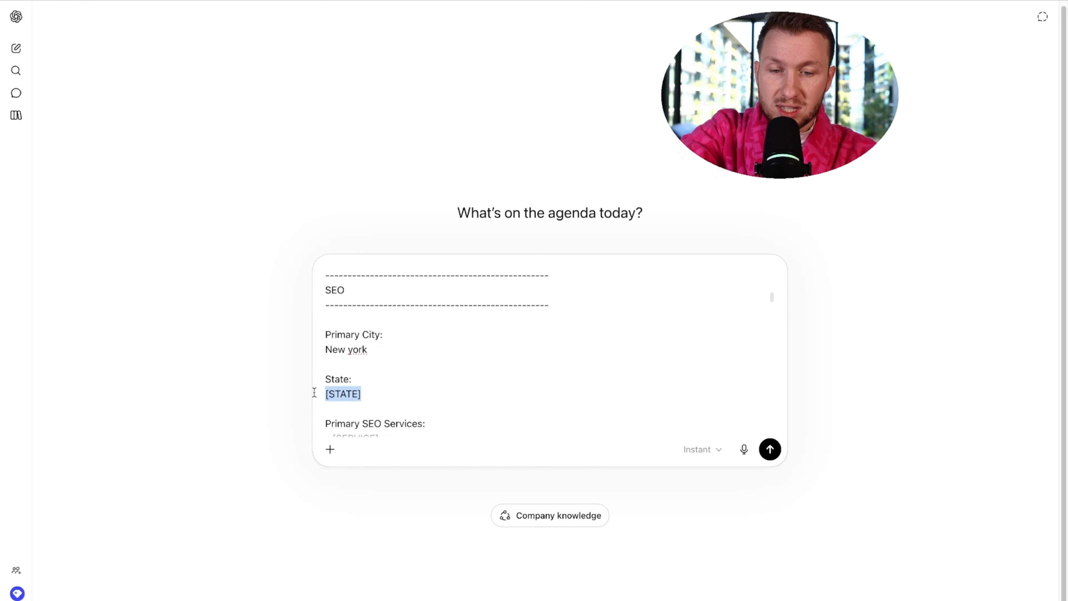
{"action": "type", "text": "new york"}
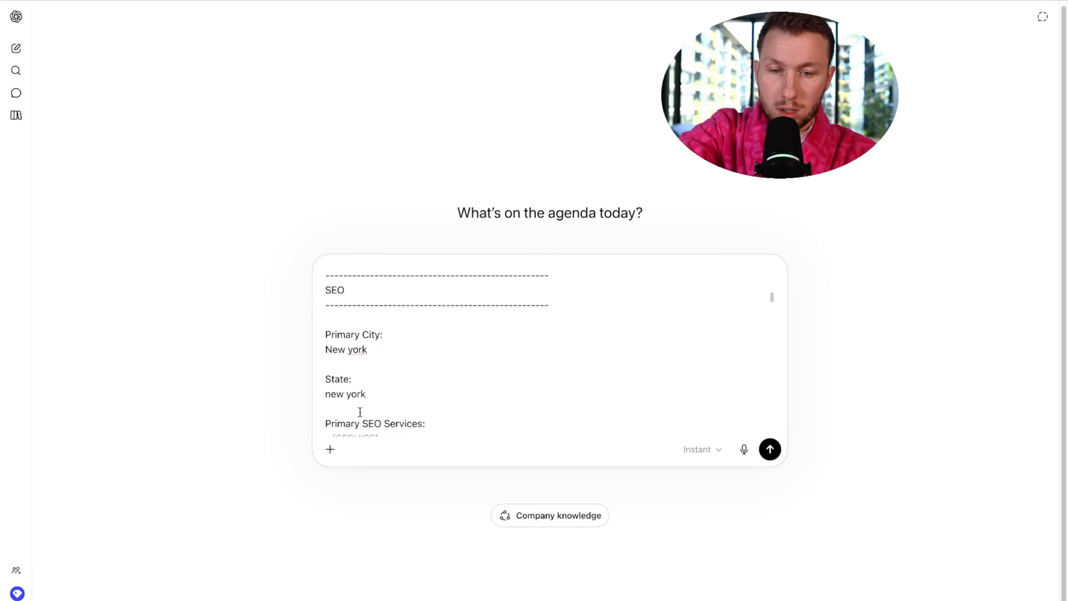
{"action": "scroll", "coordinate": [366, 415], "scroll_direction": "down", "scroll_amount": 3}
{"action": "scroll", "coordinate": [365, 414], "scroll_direction": "up", "scroll_amount": 1}
{"action": "left_click_drag", "start_coordinate": [380, 383], "coordinate": [323, 359]}
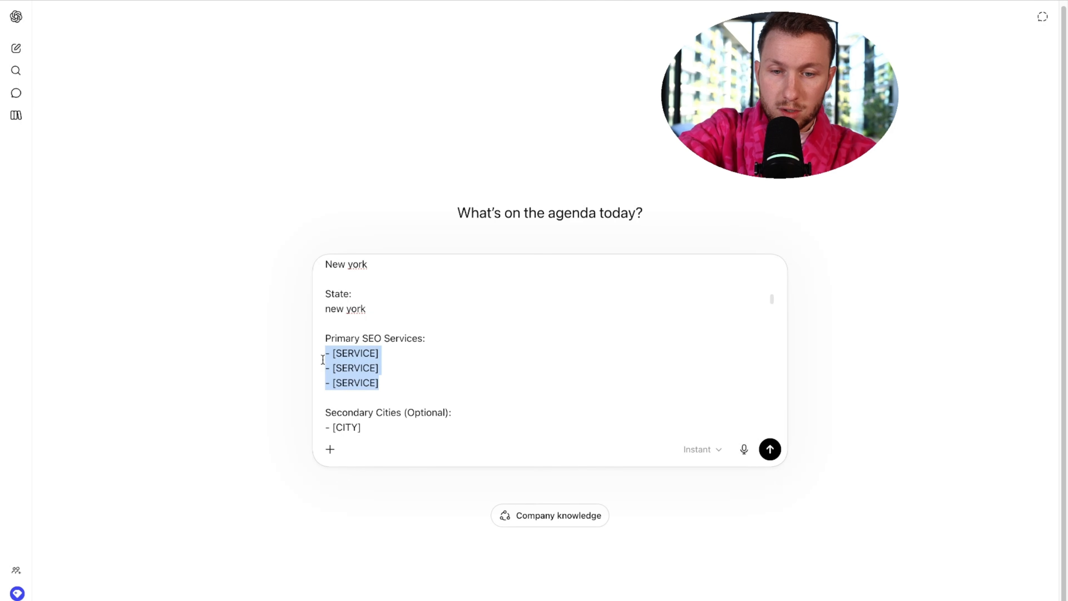
{"action": "type", "text": "Roofing"}
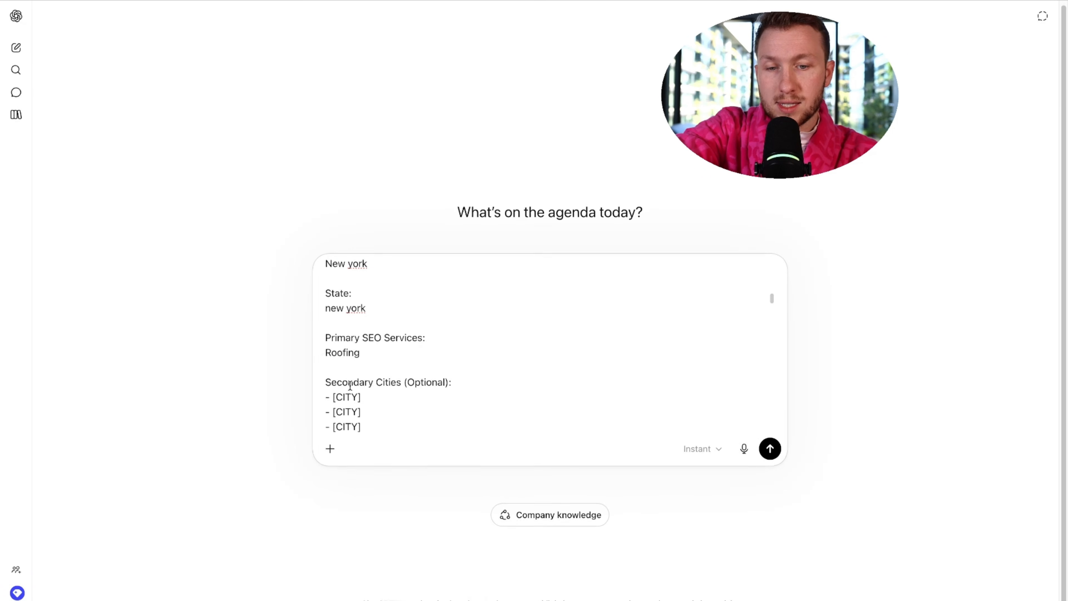
{"action": "scroll", "coordinate": [405, 399], "scroll_direction": "down", "scroll_amount": 1}
{"action": "left_click_drag", "start_coordinate": [396, 398], "coordinate": [321, 347]}
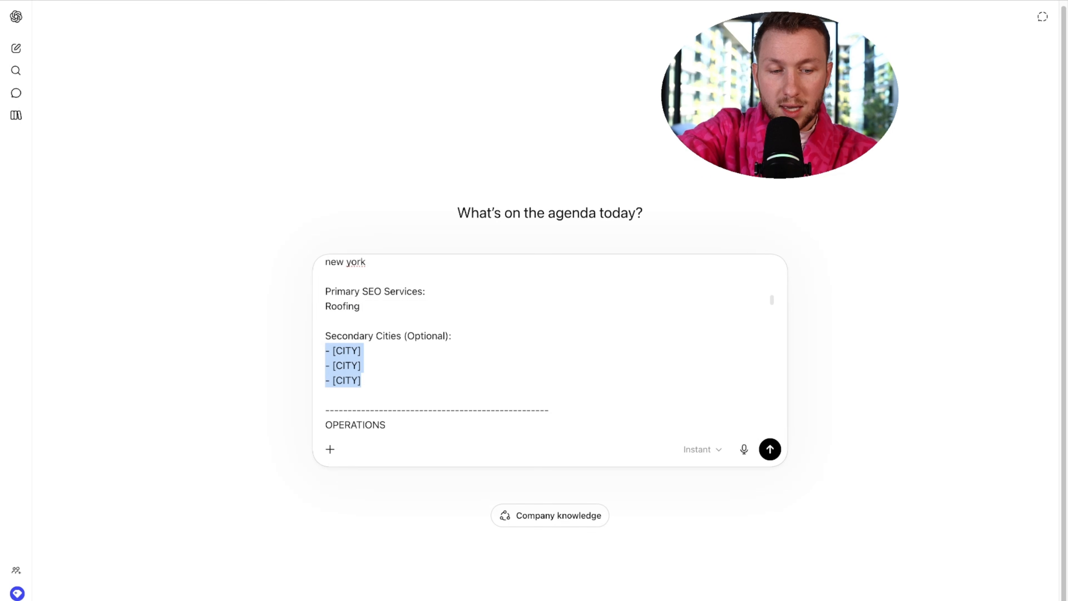
{"action": "key", "text": "BackSpace"}
- Set business hours to mon - fri 9-5, appointments to IN-PERSON, and unbracket the channels list
{"action": "scroll", "coordinate": [400, 358], "scroll_direction": "down", "scroll_amount": 3}
{"action": "scroll", "coordinate": [407, 305], "scroll_direction": "up", "scroll_amount": 1}
{"action": "left_click_drag", "start_coordinate": [404, 332], "coordinate": [313, 333]}
{"action": "type", "text": "mon - f"}
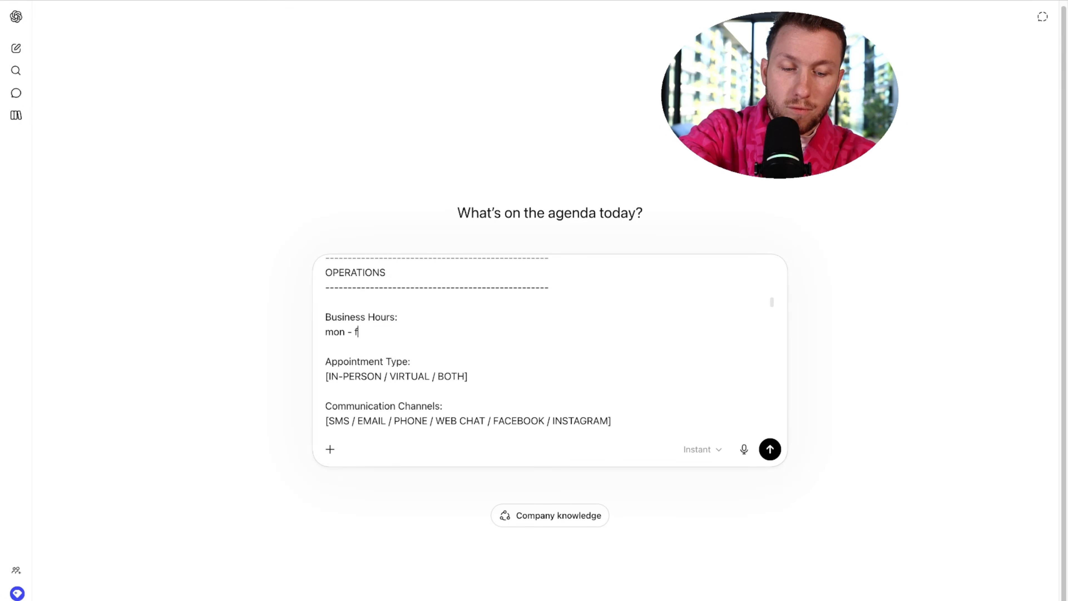
{"action": "type", "text": "ri 9-5"}
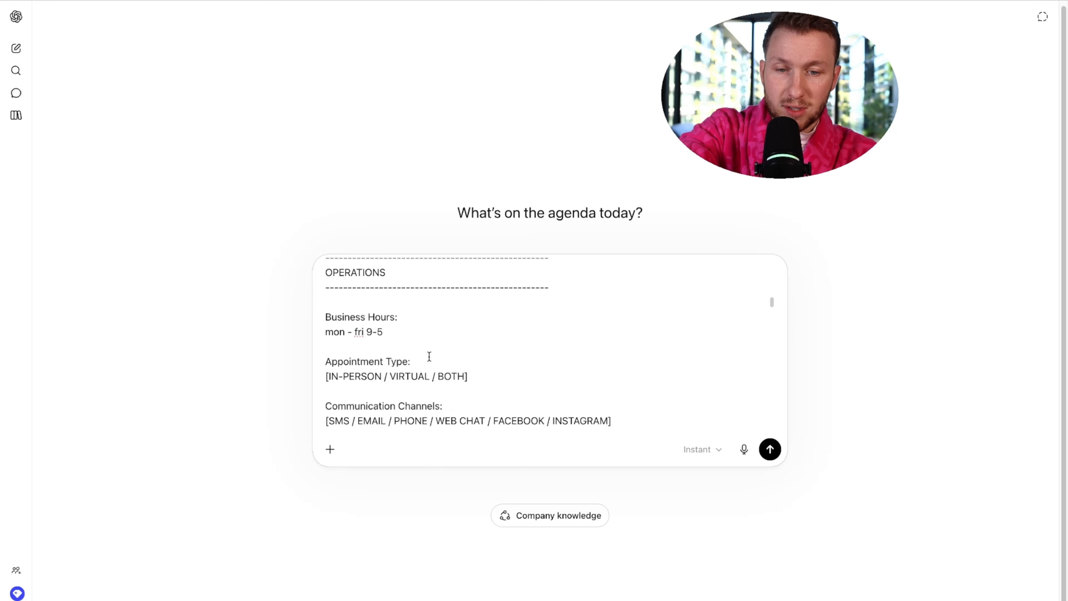
{"action": "left_click_drag", "start_coordinate": [470, 377], "coordinate": [385, 376]}
{"action": "key", "text": "BackSpace"}
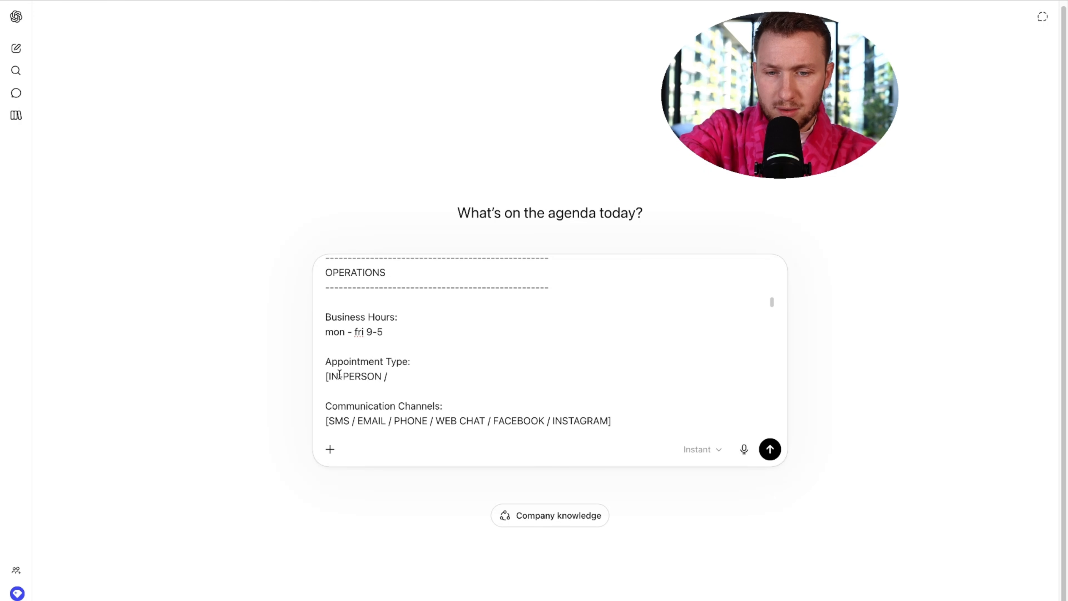
{"action": "key", "text": "BackSpace"}
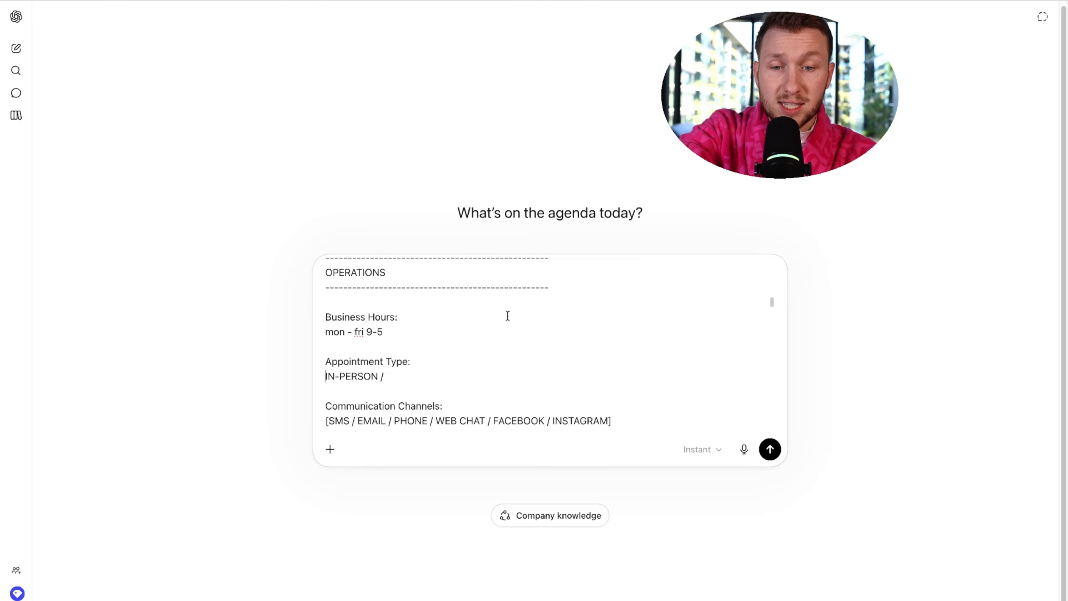
{"action": "left_click", "coordinate": [327, 421]}
{"action": "key", "text": "BackSpace"}
{"action": "left_click", "coordinate": [613, 423]}
{"action": "key", "text": "BackSpace"}
- Look over the completed prompt and send it to ChatGPT
{"action": "scroll", "coordinate": [546, 358], "scroll_direction": "down", "scroll_amount": 3}
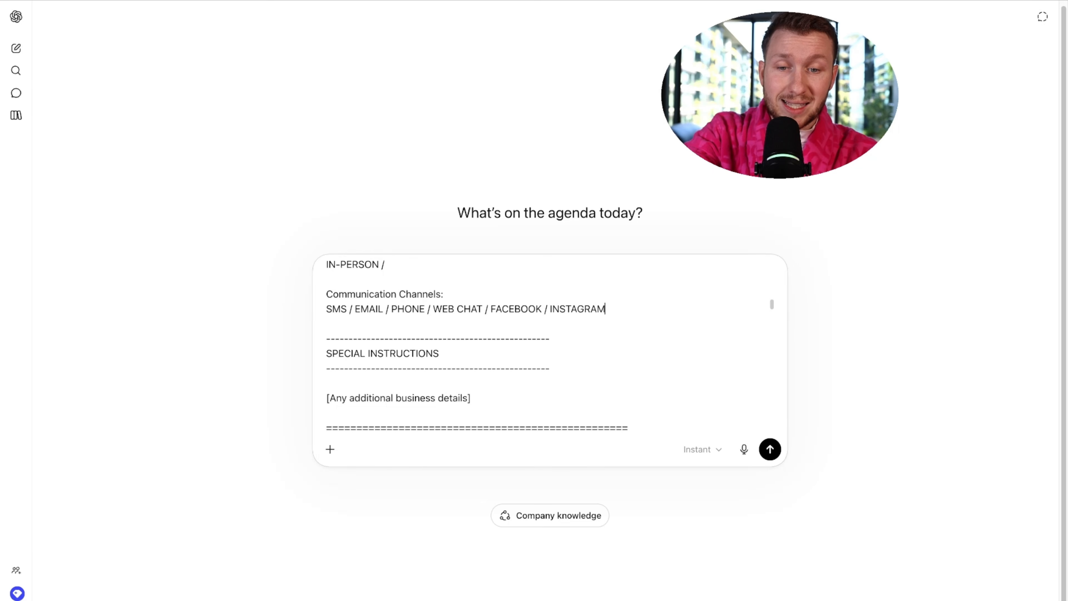
{"action": "scroll", "coordinate": [547, 358], "scroll_direction": "down", "scroll_amount": 2}
{"action": "scroll", "coordinate": [684, 379], "scroll_direction": "up", "scroll_amount": 10}
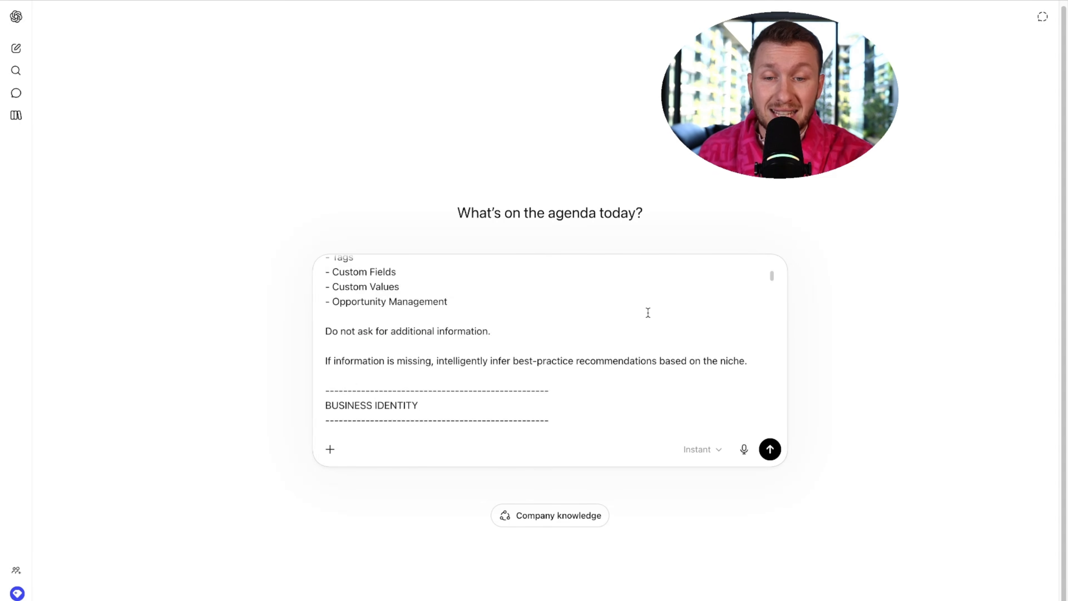
{"action": "scroll", "coordinate": [648, 312], "scroll_direction": "up", "scroll_amount": 5}
{"action": "scroll", "coordinate": [648, 312], "scroll_direction": "down", "scroll_amount": 10}
{"action": "scroll", "coordinate": [648, 312], "scroll_direction": "up", "scroll_amount": 6}
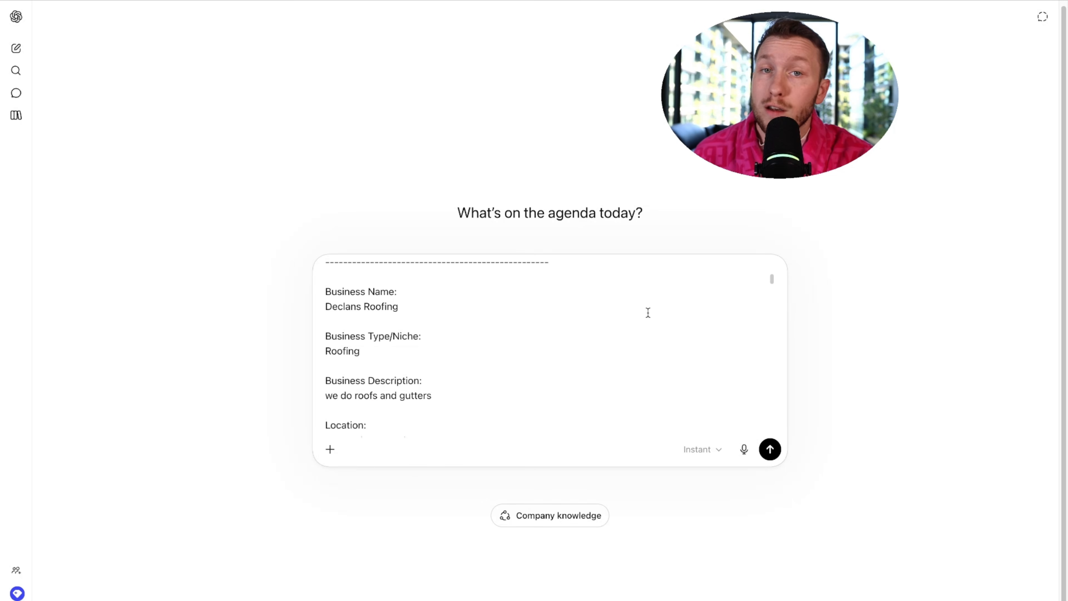
{"action": "scroll", "coordinate": [647, 312], "scroll_direction": "up", "scroll_amount": 5}
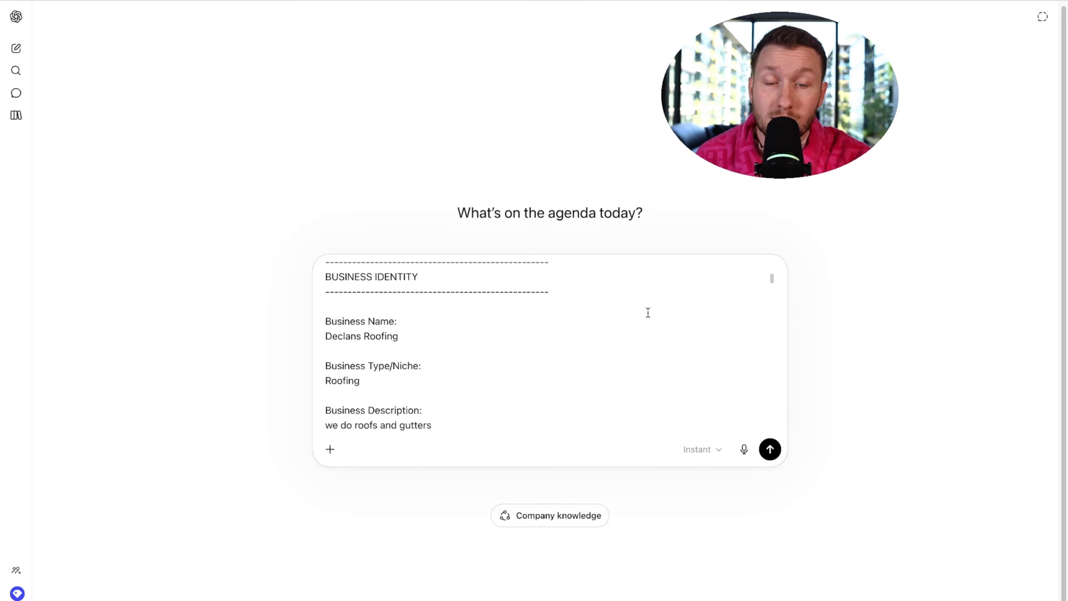
{"action": "left_click", "coordinate": [770, 449]}
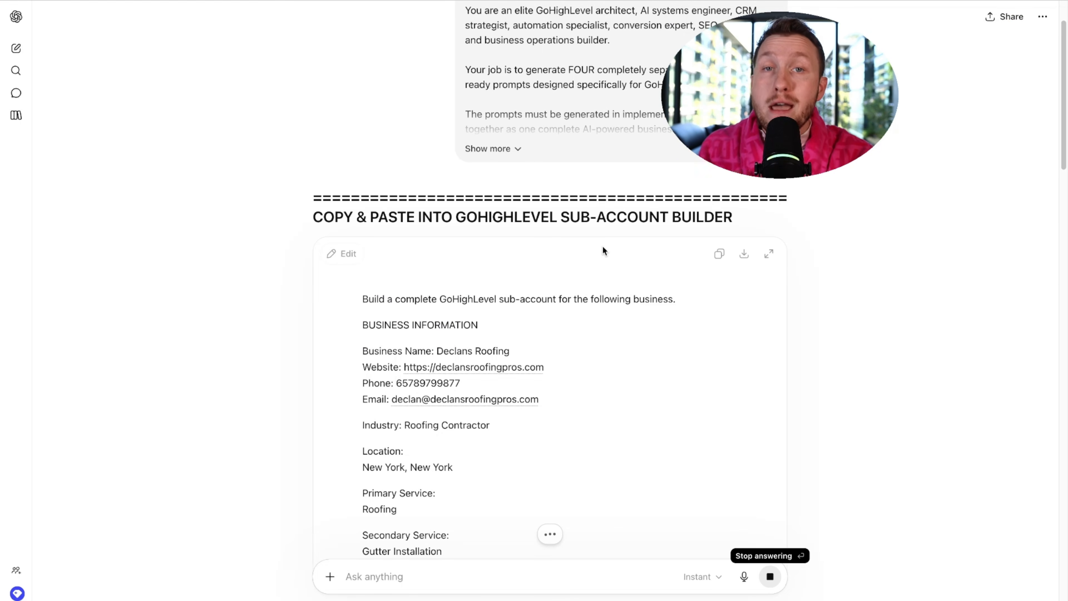
- Scroll through ChatGPT's generated roofing build prompts, including the website builder prompt
{"action": "scroll", "coordinate": [429, 258], "scroll_direction": "down", "scroll_amount": 10}
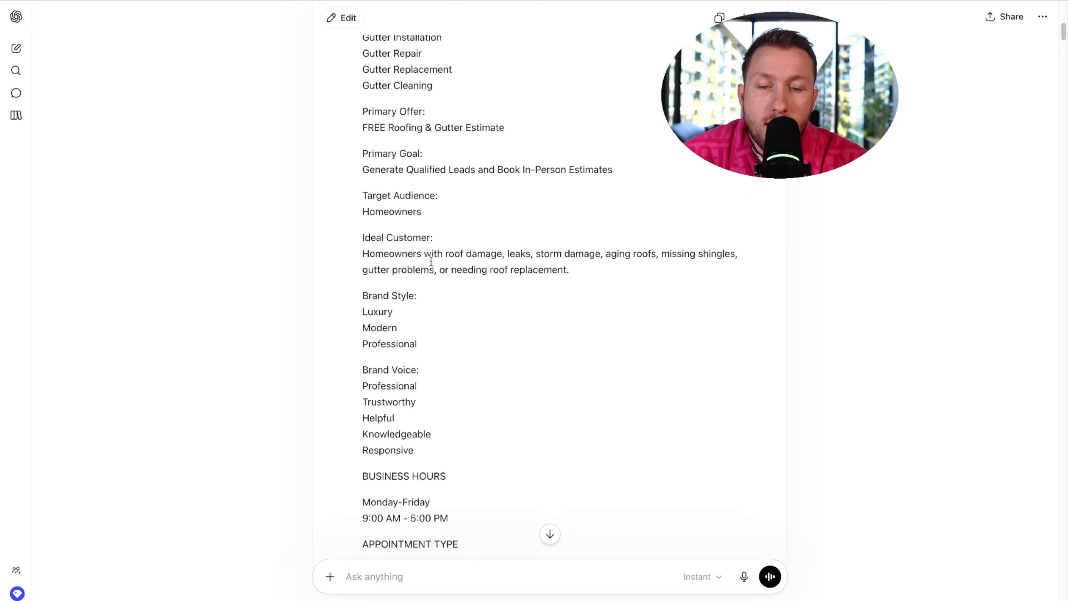
{"action": "scroll", "coordinate": [431, 261], "scroll_direction": "down", "scroll_amount": 20}
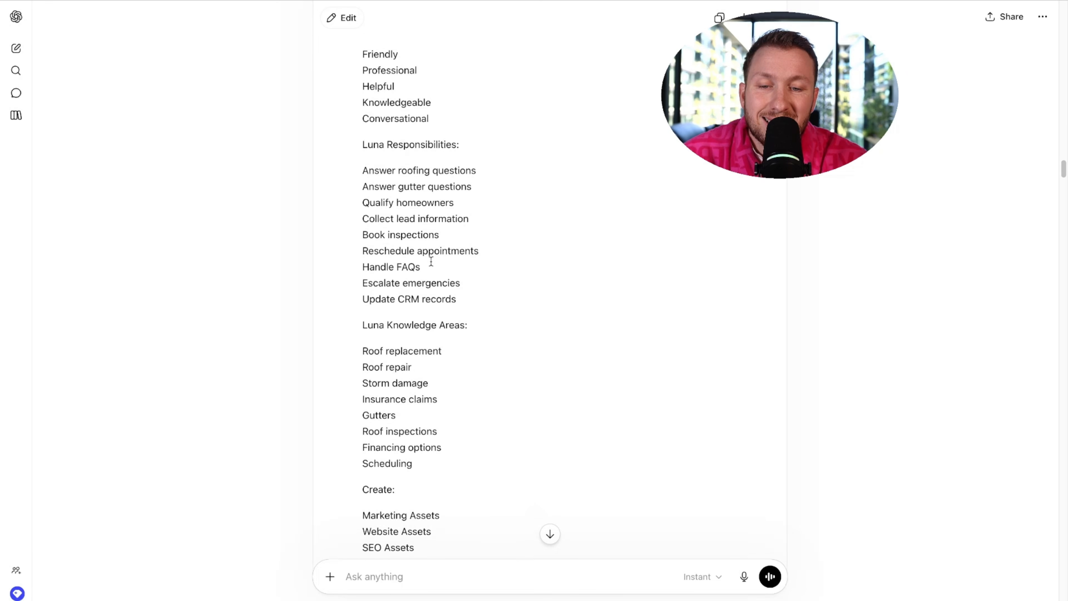
{"action": "scroll", "coordinate": [431, 260], "scroll_direction": "down", "scroll_amount": 20}
{"action": "scroll", "coordinate": [436, 263], "scroll_direction": "up", "scroll_amount": 2}
{"action": "scroll", "coordinate": [472, 266], "scroll_direction": "down", "scroll_amount": 12}
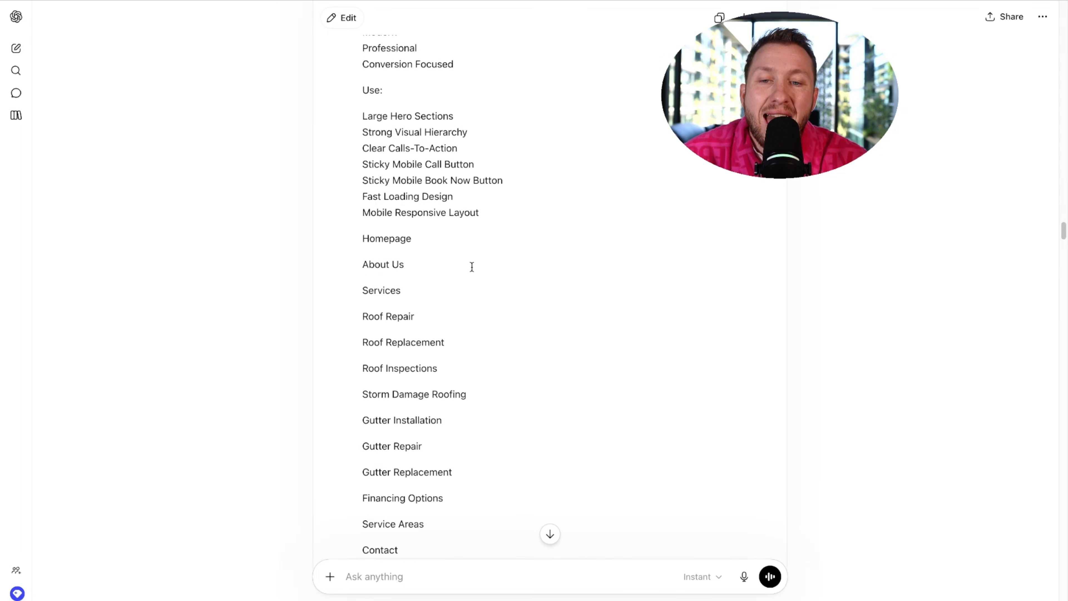
{"action": "scroll", "coordinate": [472, 267], "scroll_direction": "down", "scroll_amount": 20}
{"action": "scroll", "coordinate": [501, 269], "scroll_direction": "up", "scroll_amount": 6}
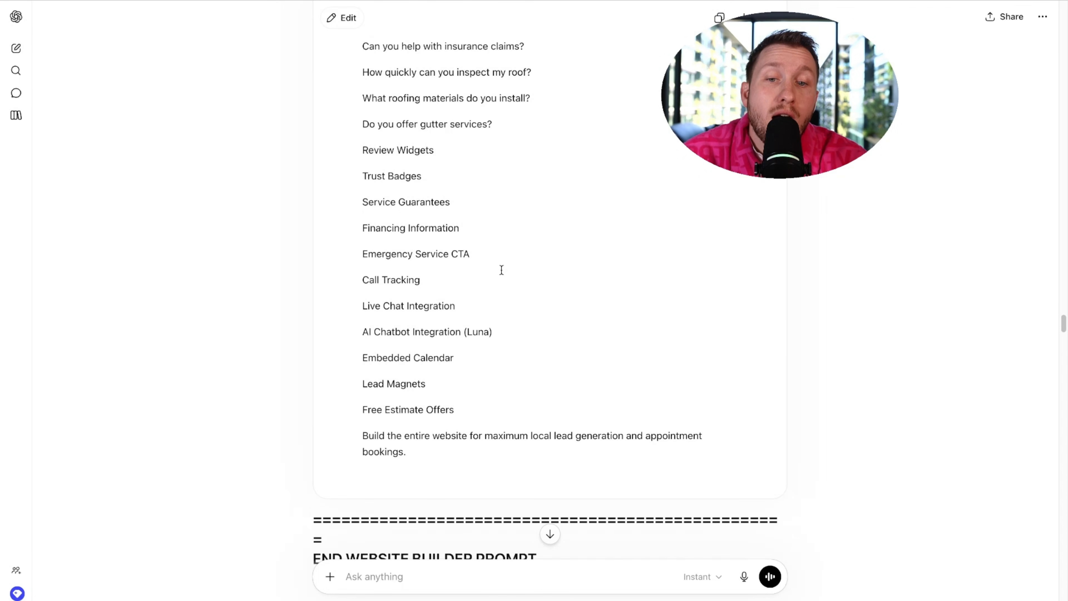
{"action": "scroll", "coordinate": [502, 272], "scroll_direction": "up", "scroll_amount": 20}
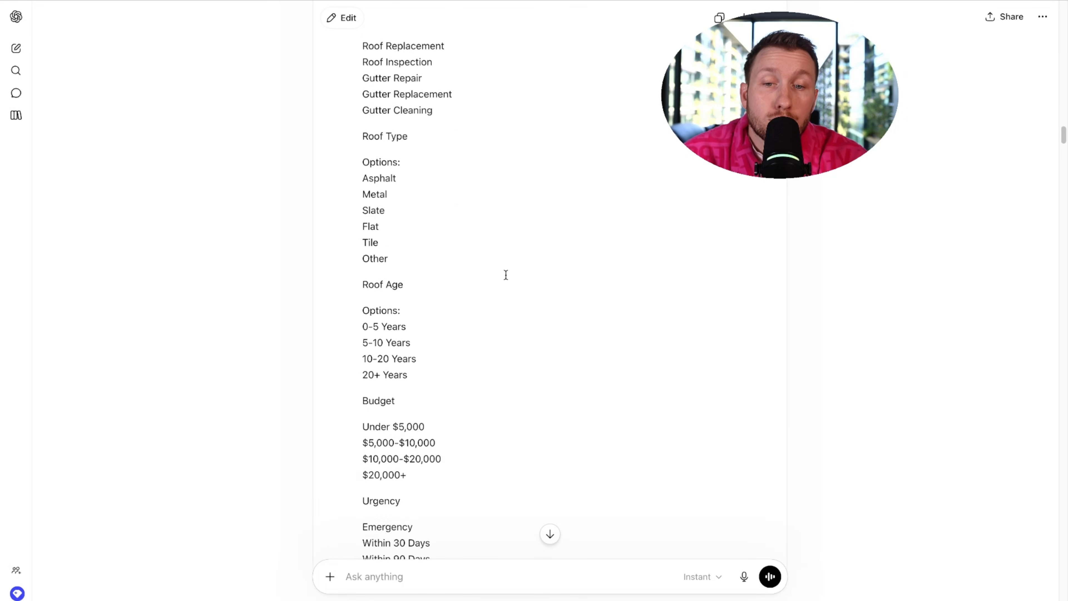
{"action": "scroll", "coordinate": [506, 275], "scroll_direction": "up", "scroll_amount": 20}
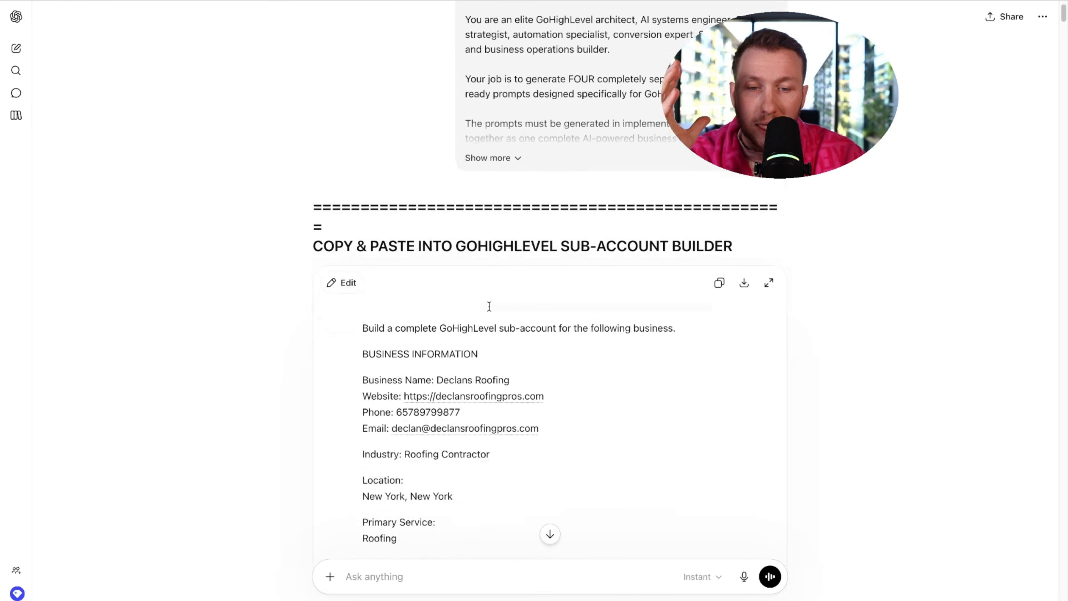
- Paste the Declans Roofing sub-account build prompt into GoHighLevel's Ask AI box and send it
{"action": "scroll", "coordinate": [489, 305], "scroll_direction": "down", "scroll_amount": 5}
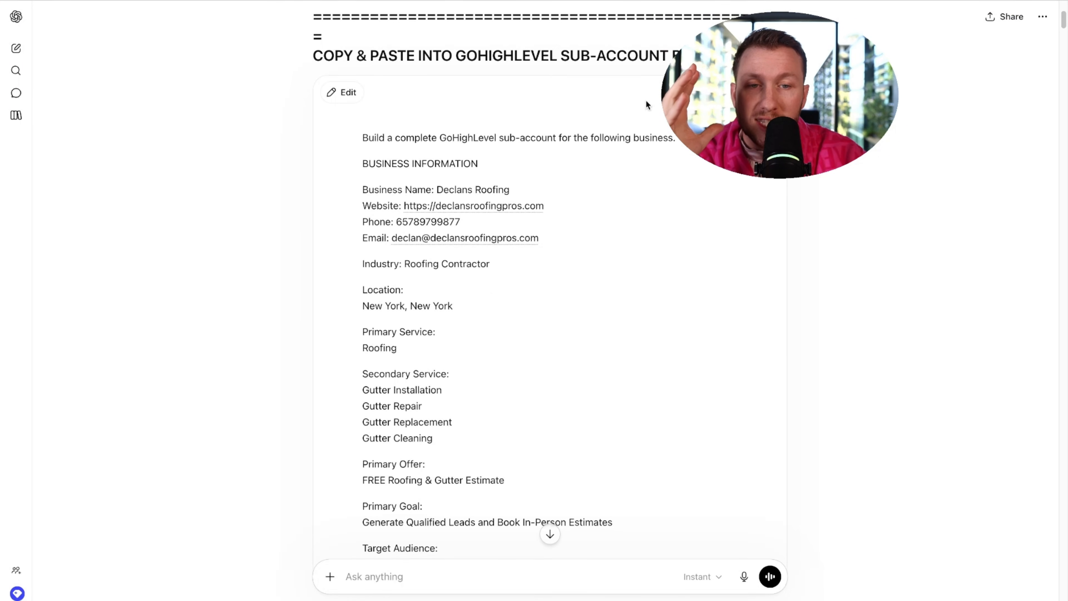
{"action": "scroll", "coordinate": [651, 262], "scroll_direction": "down", "scroll_amount": 20}
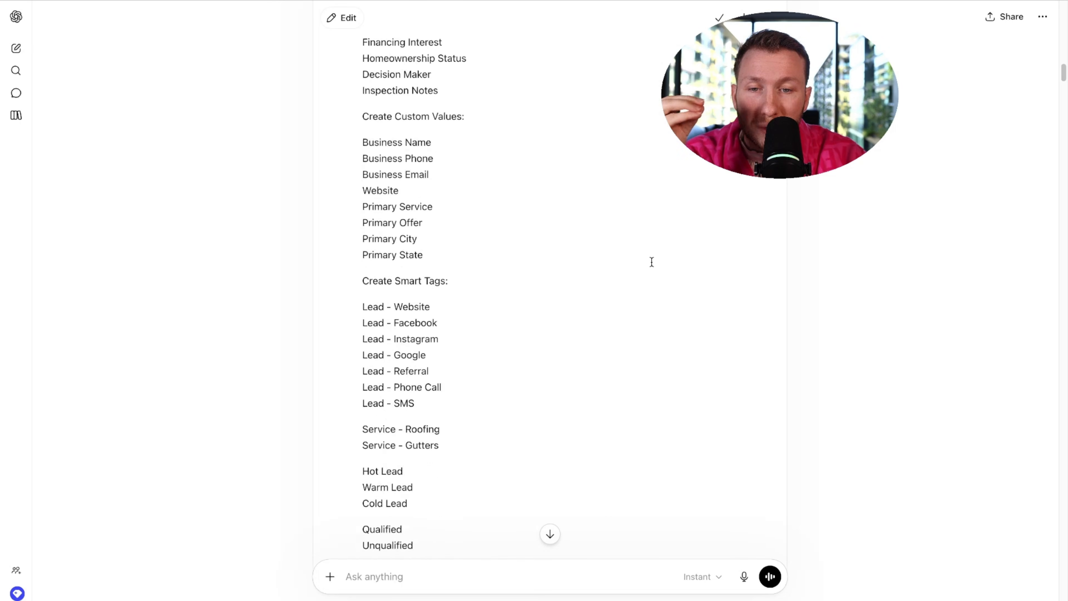
{"action": "scroll", "coordinate": [651, 262], "scroll_direction": "up", "scroll_amount": 20}
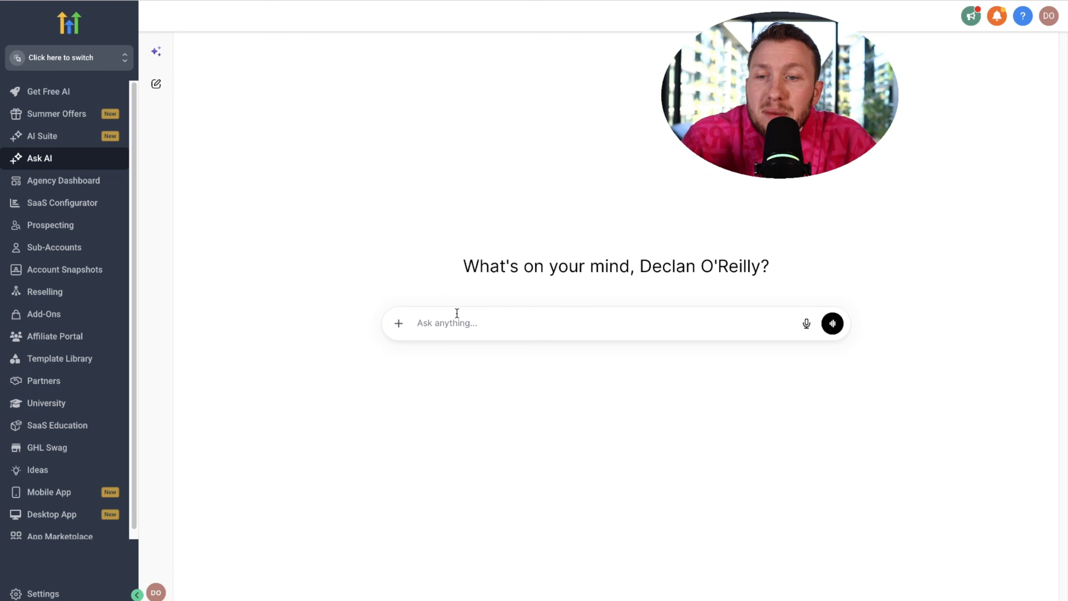
{"action": "left_click", "coordinate": [459, 315]}
{"action": "key", "text": "ctrl+v"}
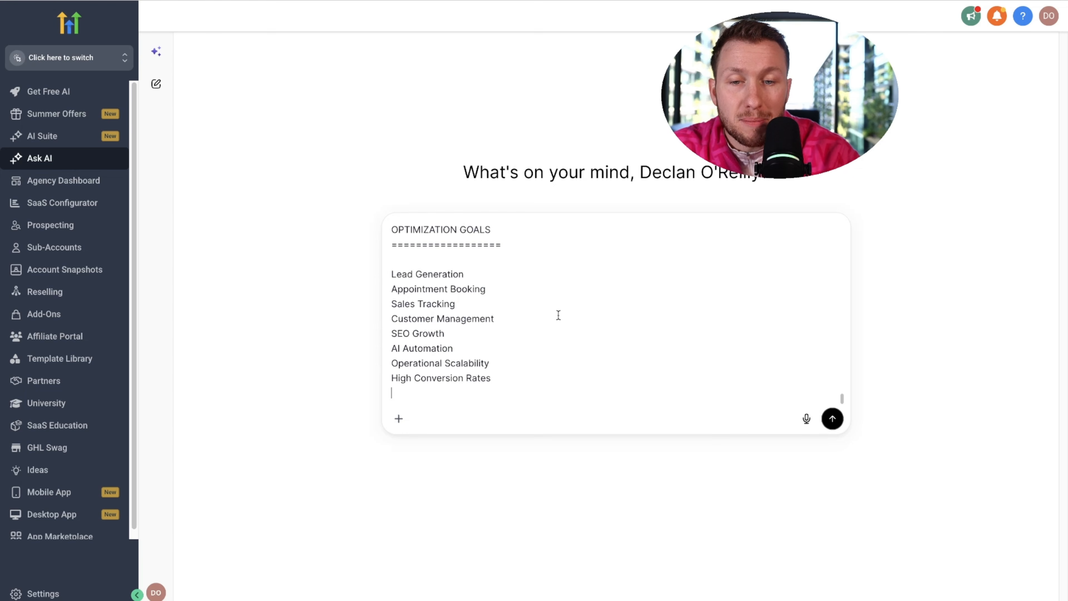
{"action": "scroll", "coordinate": [736, 328], "scroll_direction": "up", "scroll_amount": 5}
{"action": "left_click", "coordinate": [832, 419]}
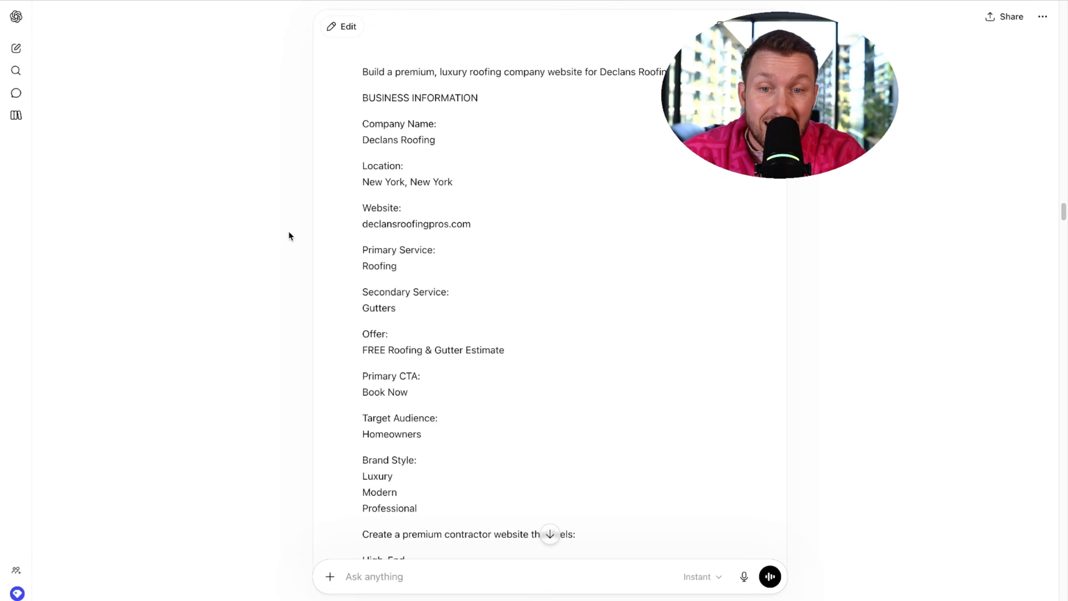
- Scroll through ChatGPT's vibe-coder website prompt to review it
{"action": "scroll", "coordinate": [450, 236], "scroll_direction": "down", "scroll_amount": 20}
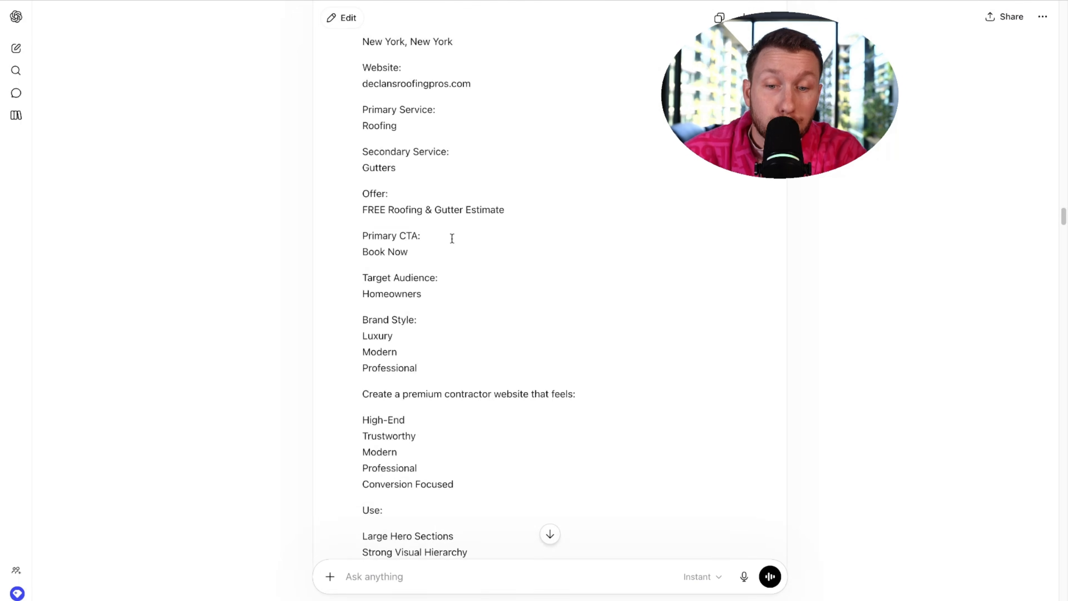
{"action": "scroll", "coordinate": [451, 238], "scroll_direction": "up", "scroll_amount": 12}
{"action": "scroll", "coordinate": [452, 238], "scroll_direction": "up", "scroll_amount": 15}
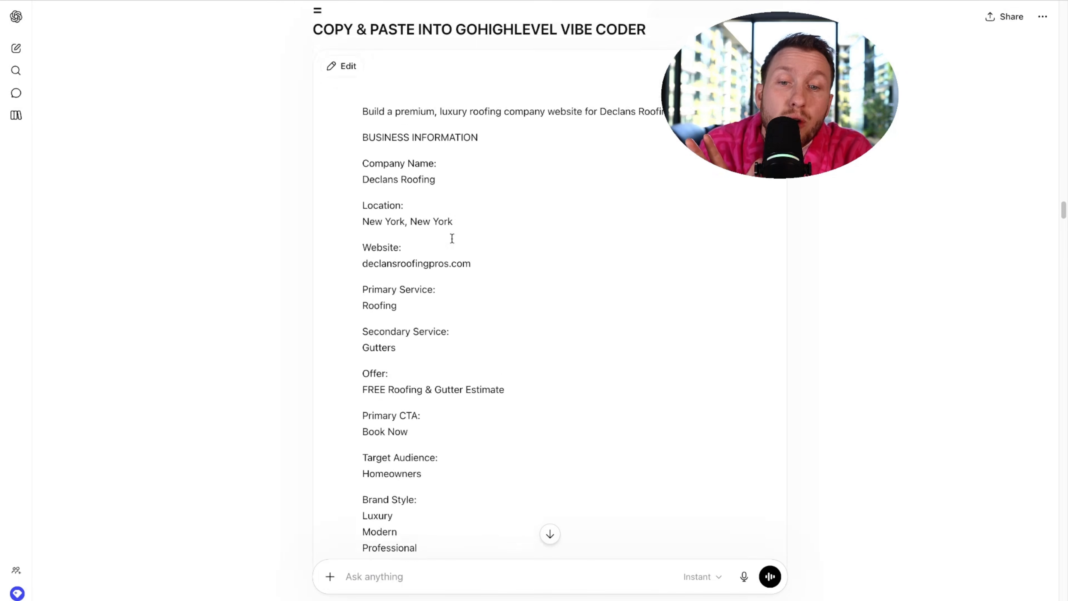
{"action": "scroll", "coordinate": [622, 159], "scroll_direction": "up", "scroll_amount": 15}
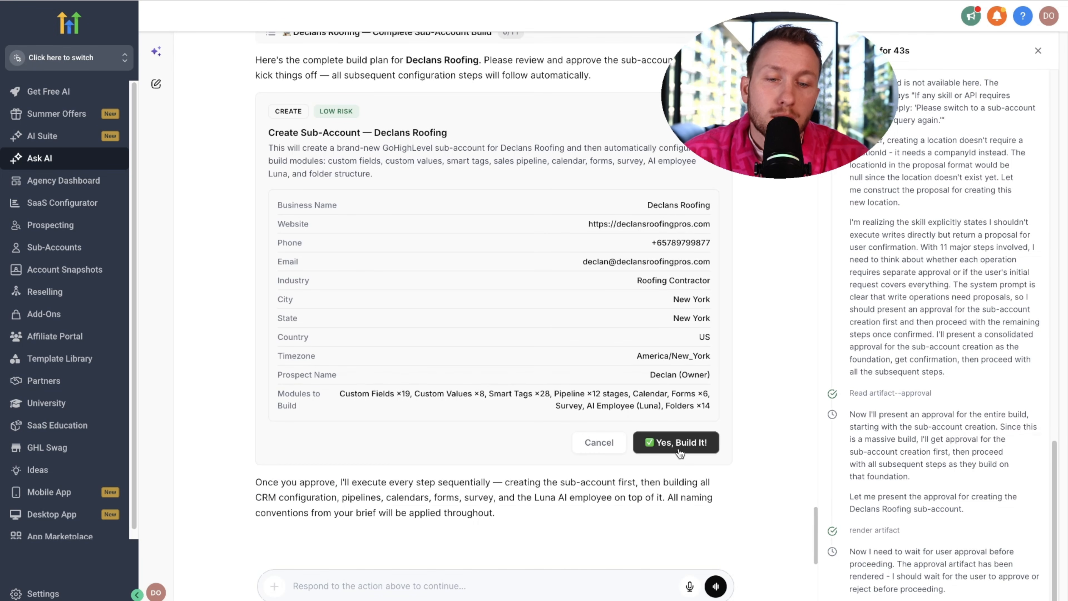
- Approve Ask AI's Declans Roofing build, review the finished summary, and open the sub-account switcher
{"action": "left_click", "coordinate": [675, 442]}
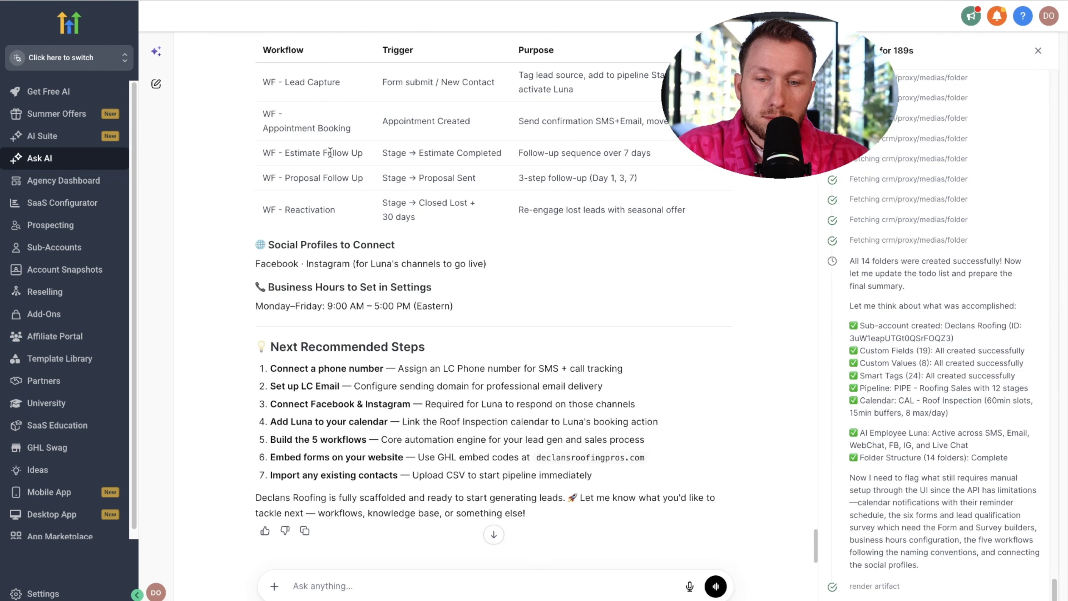
{"action": "scroll", "coordinate": [646, 315], "scroll_direction": "up", "scroll_amount": 10}
{"action": "scroll", "coordinate": [656, 325], "scroll_direction": "down", "scroll_amount": 8}
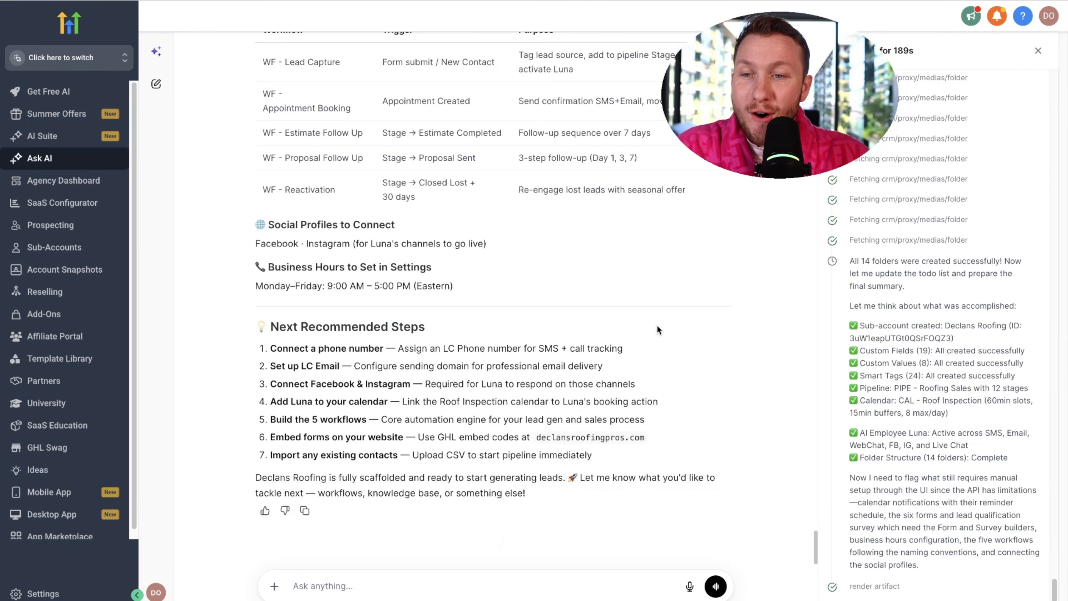
{"action": "scroll", "coordinate": [657, 324], "scroll_direction": "up", "scroll_amount": 8}
{"action": "scroll", "coordinate": [657, 324], "scroll_direction": "down", "scroll_amount": 10}
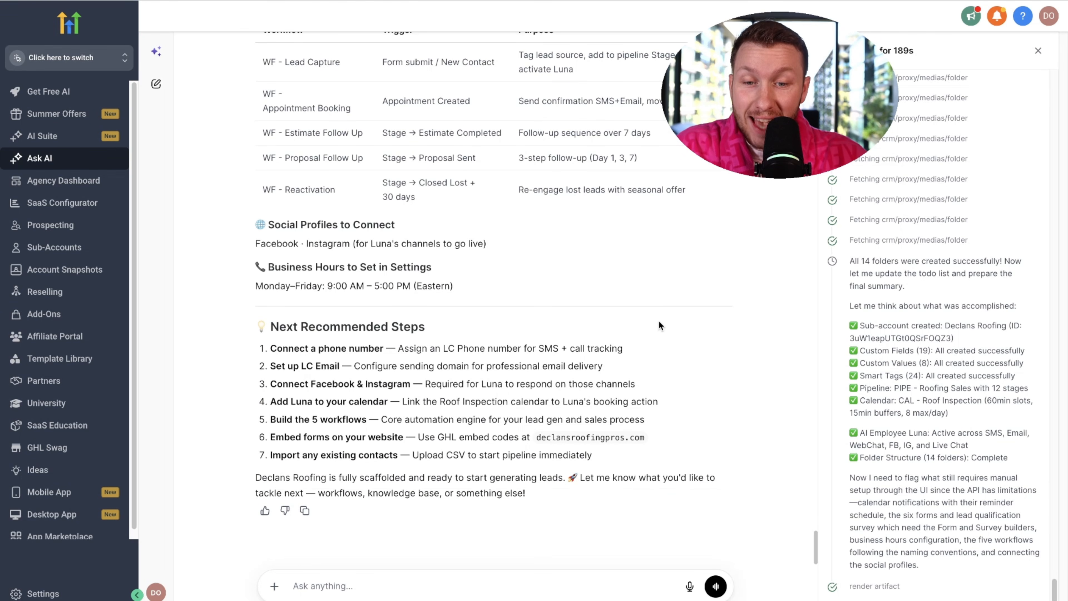
{"action": "scroll", "coordinate": [674, 303], "scroll_direction": "up", "scroll_amount": 3}
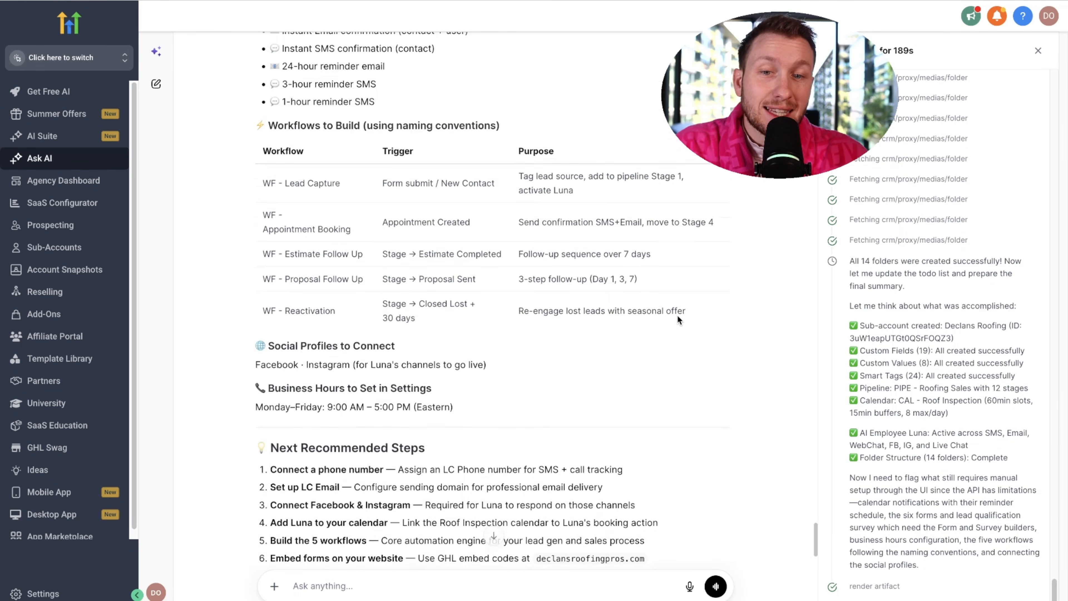
{"action": "scroll", "coordinate": [677, 315], "scroll_direction": "up", "scroll_amount": 4}
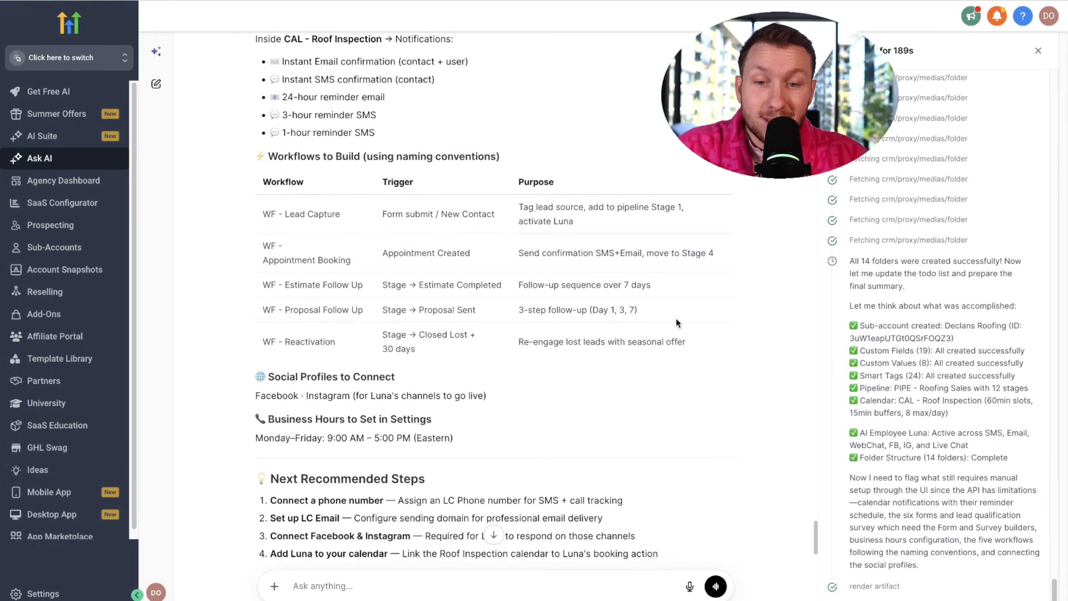
{"action": "scroll", "coordinate": [677, 319], "scroll_direction": "up", "scroll_amount": 9}
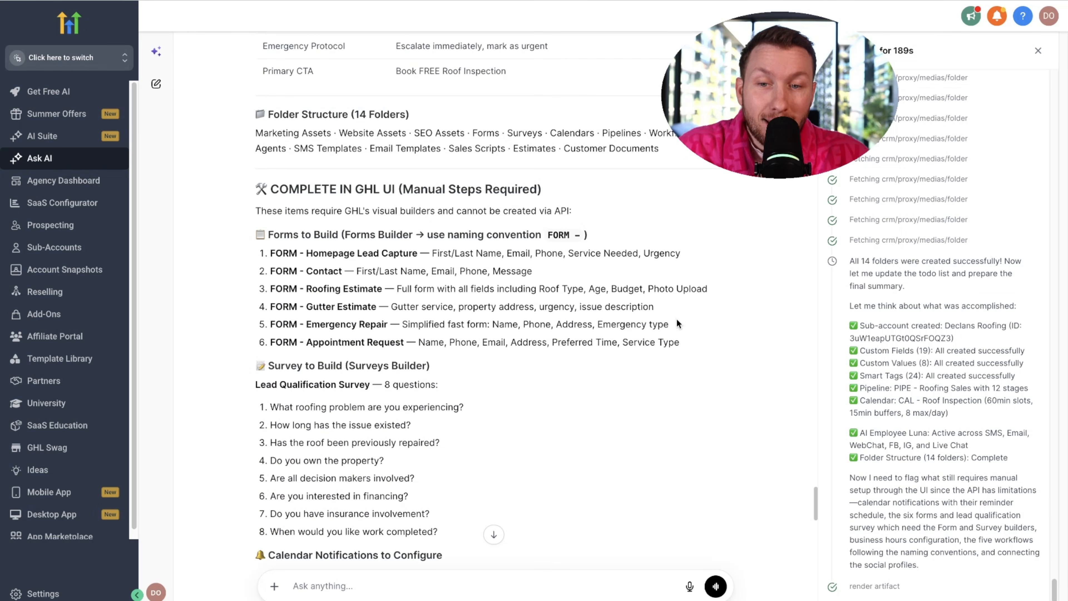
{"action": "scroll", "coordinate": [658, 317], "scroll_direction": "down", "scroll_amount": 16}
{"action": "left_click", "coordinate": [120, 65]}
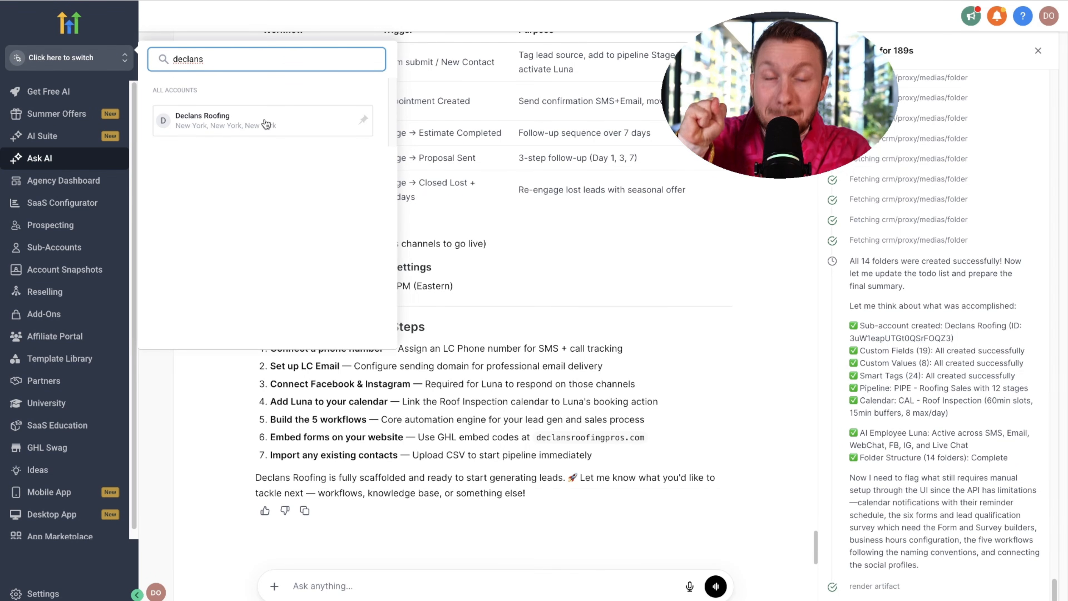
- Enter the Declans Roofing sub-account and check the Launchpad and the Roof Inspection calendar settings
{"action": "left_click", "coordinate": [265, 122]}
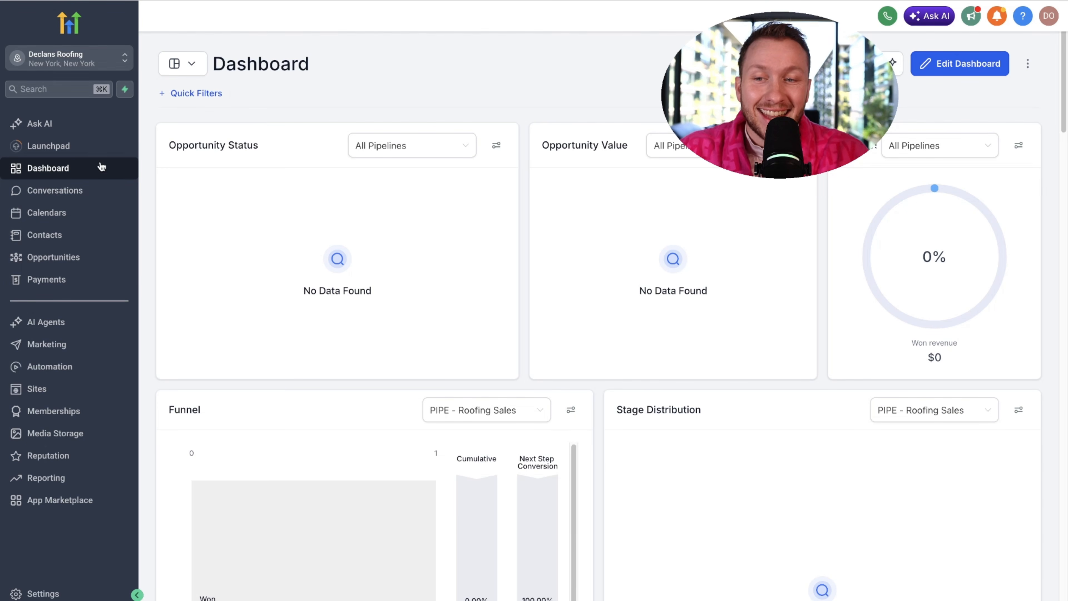
{"action": "left_click", "coordinate": [70, 146]}
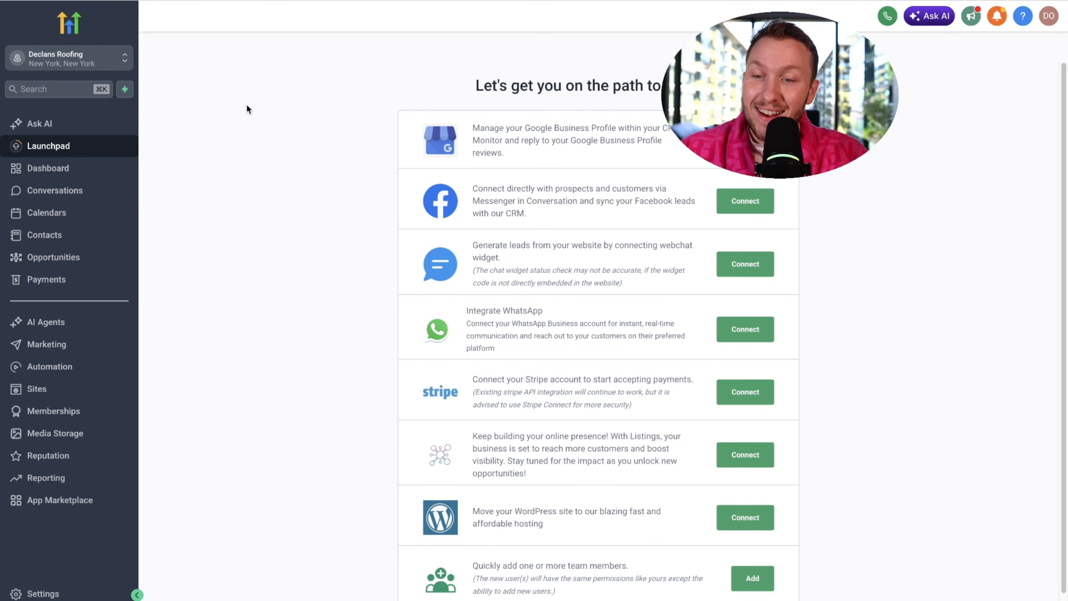
{"action": "left_click", "coordinate": [108, 214]}
{"action": "left_click", "coordinate": [423, 46]}
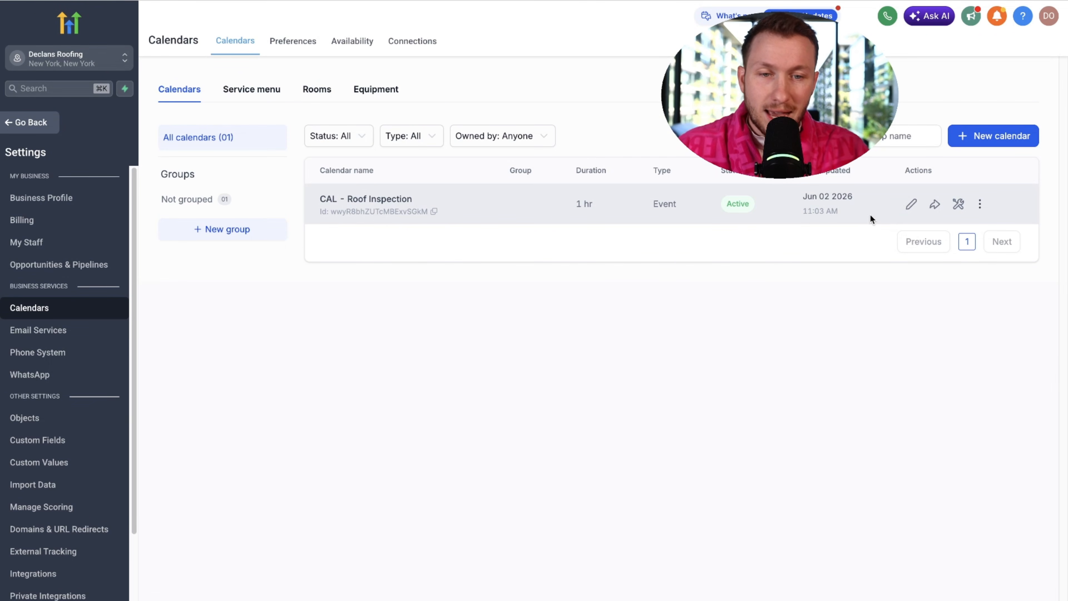
{"action": "left_click", "coordinate": [33, 122]}
- Review the Roofing Sales pipeline's opportunity stages
{"action": "left_click", "coordinate": [90, 256]}
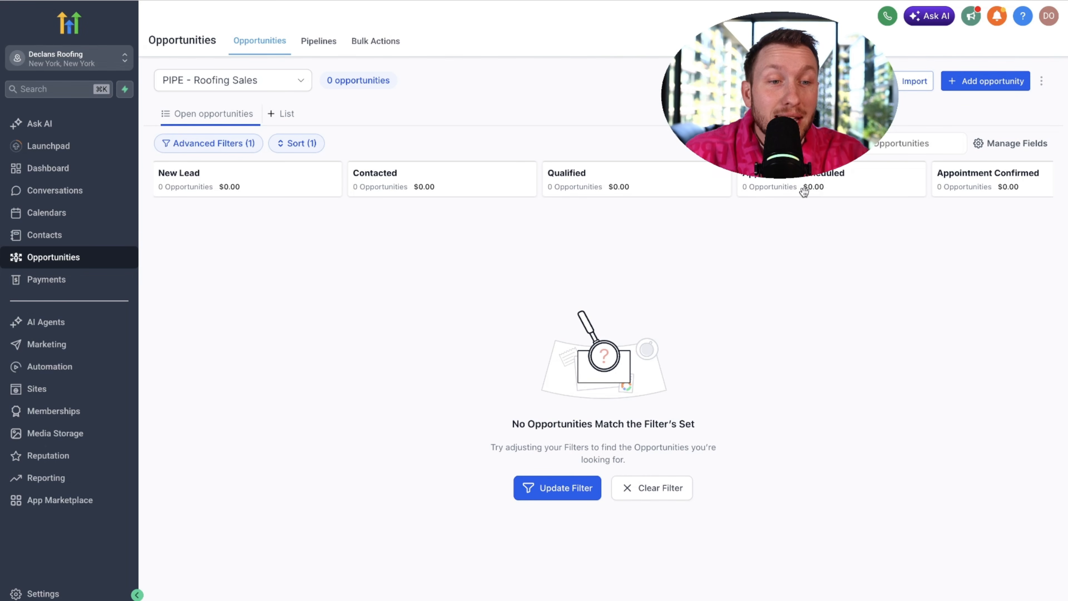
{"action": "scroll", "coordinate": [804, 192], "scroll_direction": "right", "scroll_amount": 5}
{"action": "left_click", "coordinate": [795, 232]}
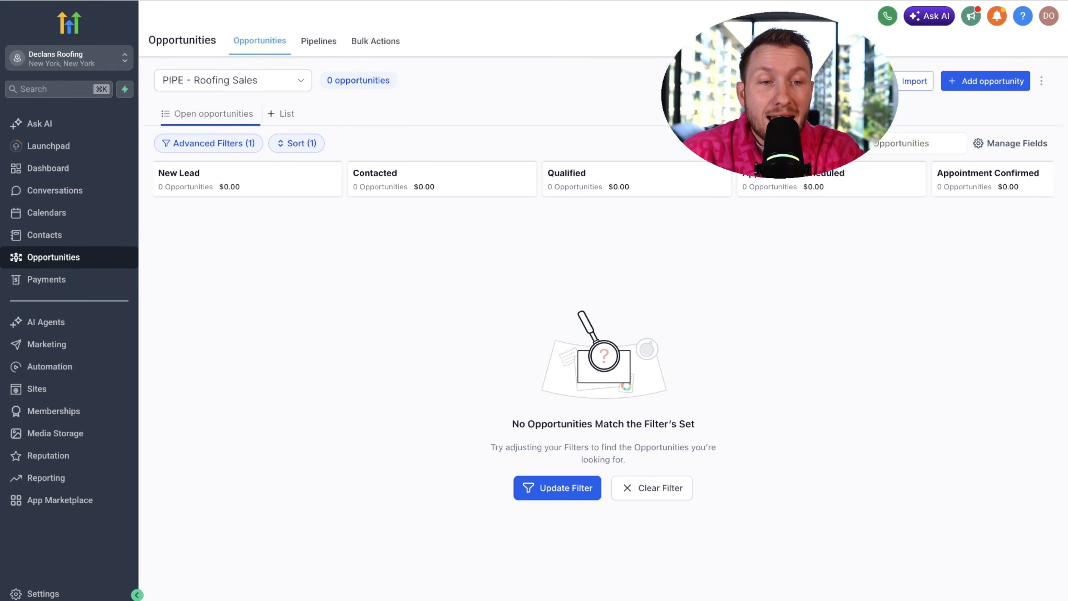
{"action": "scroll", "coordinate": [601, 179], "scroll_direction": "right", "scroll_amount": 10}
{"action": "scroll", "coordinate": [601, 179], "scroll_direction": "left", "scroll_amount": 10}
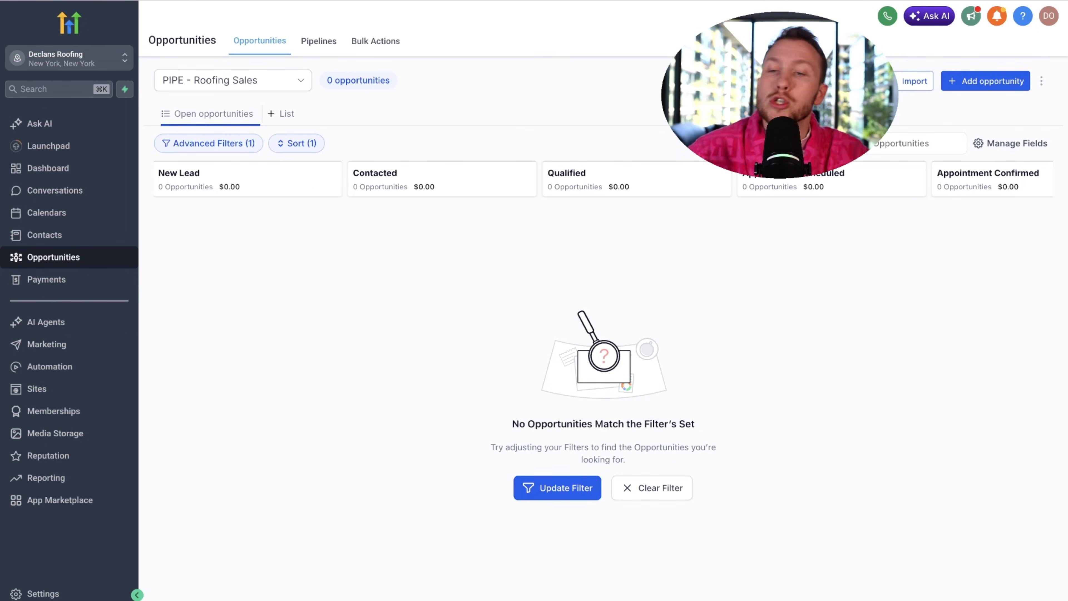
- Show the Conversation AI agents list to confirm the Luna agent
{"action": "left_click", "coordinate": [84, 326]}
{"action": "left_click", "coordinate": [370, 41]}
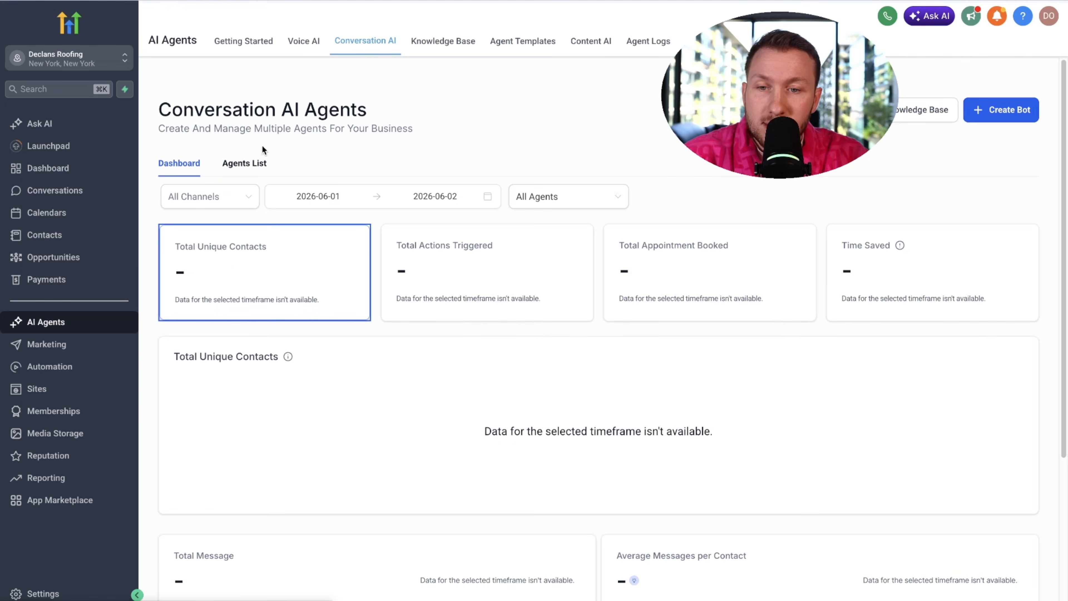
{"action": "left_click", "coordinate": [252, 163]}
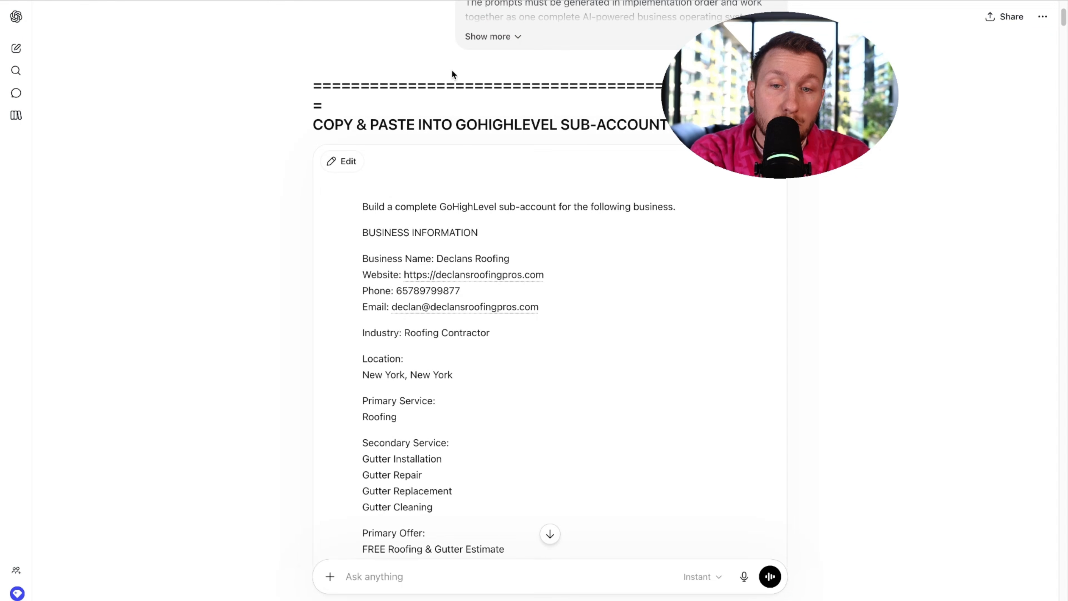
- Scroll through ChatGPT's reply covering tags, pipeline stages and Luna's sections
{"action": "scroll", "coordinate": [454, 231], "scroll_direction": "down", "scroll_amount": 20}
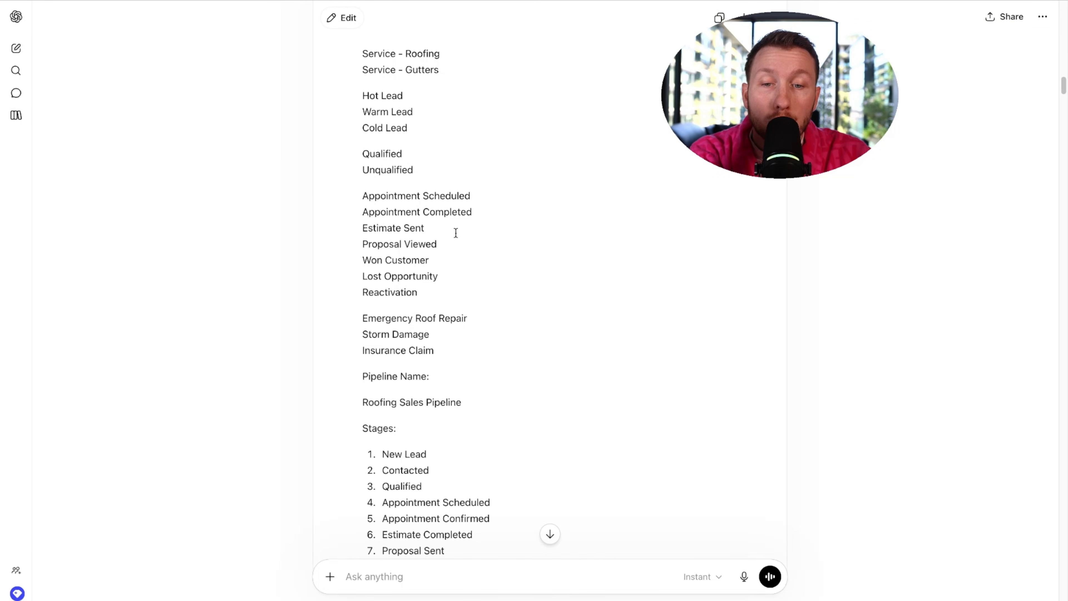
{"action": "scroll", "coordinate": [455, 232], "scroll_direction": "down", "scroll_amount": 20}
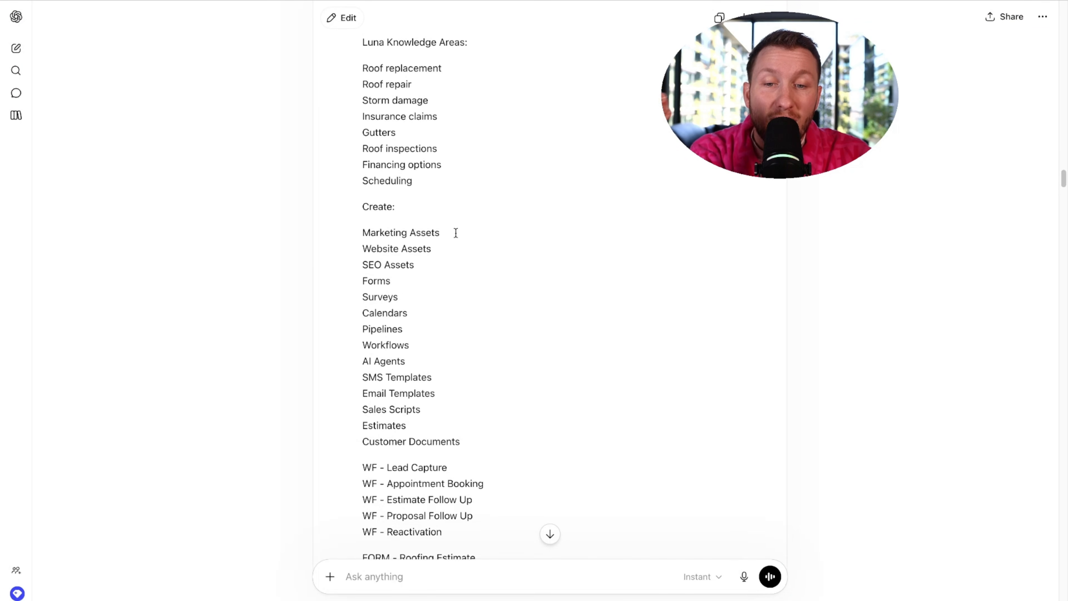
{"action": "scroll", "coordinate": [455, 232], "scroll_direction": "down", "scroll_amount": 20}
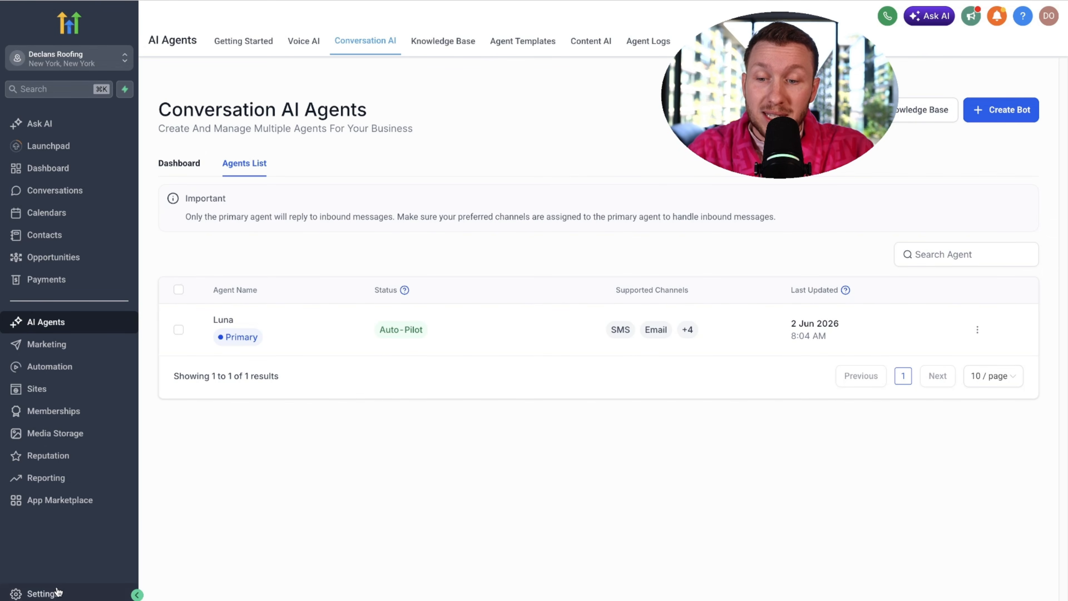
- Enable the AI Studio feature under Settings > Labs, then open AI Studio's build home
{"action": "left_click", "coordinate": [59, 592]}
{"action": "scroll", "coordinate": [64, 395], "scroll_direction": "down", "scroll_amount": 2}
{"action": "left_click", "coordinate": [48, 554]}
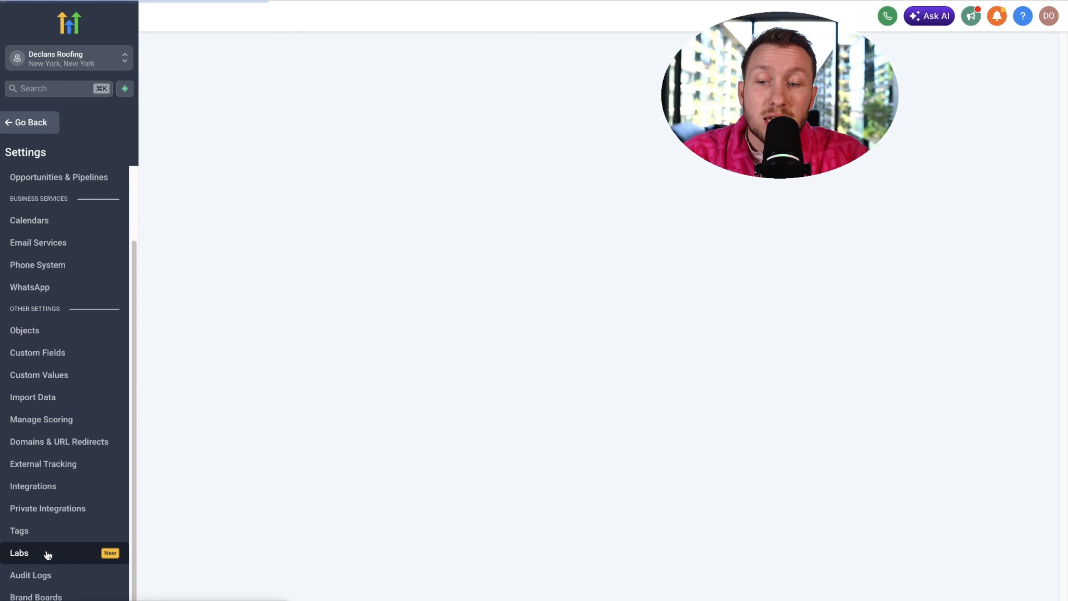
{"action": "scroll", "coordinate": [681, 350], "scroll_direction": "down", "scroll_amount": 15}
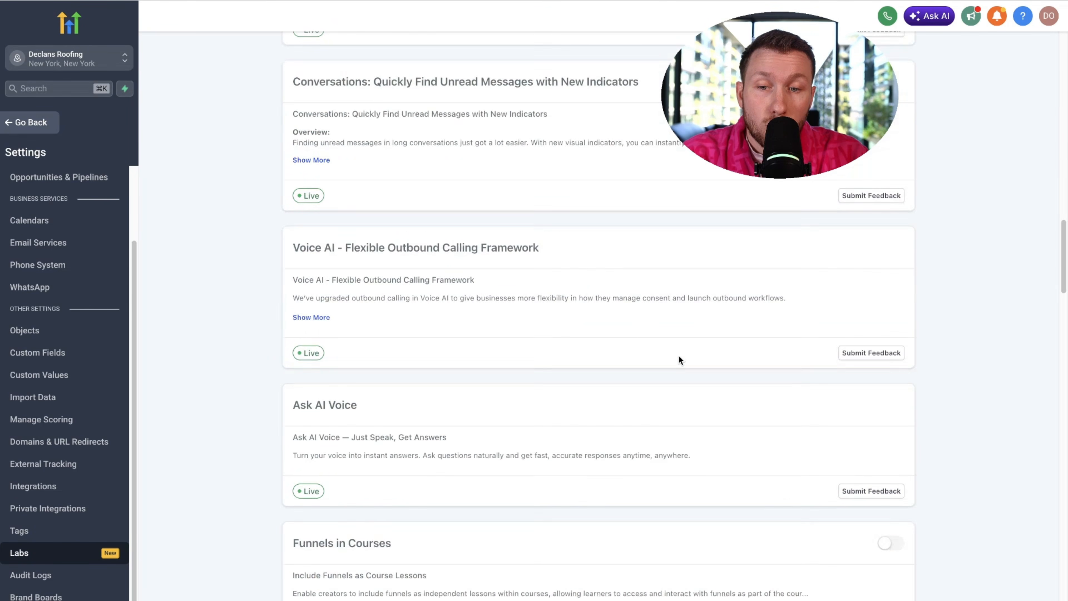
{"action": "scroll", "coordinate": [678, 354], "scroll_direction": "down", "scroll_amount": 15}
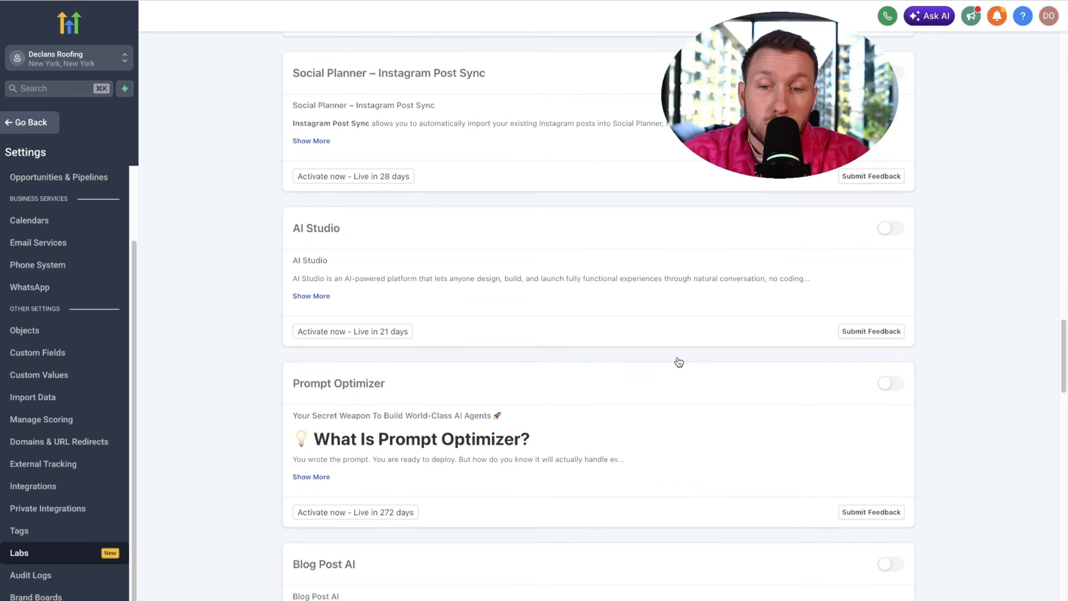
{"action": "scroll", "coordinate": [678, 362], "scroll_direction": "down", "scroll_amount": 2}
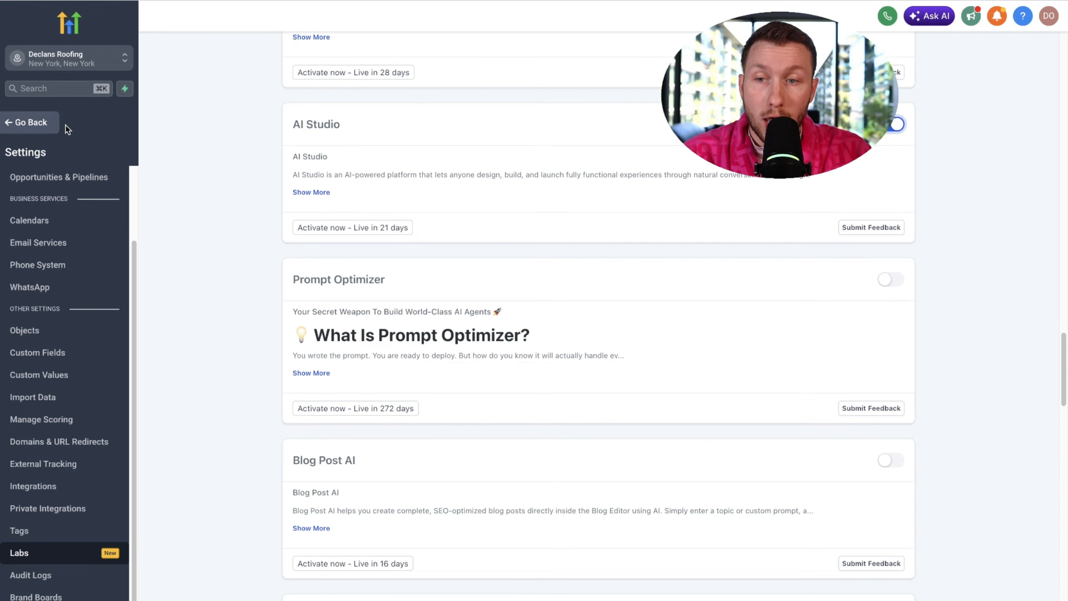
{"action": "left_click", "coordinate": [54, 123]}
{"action": "left_click", "coordinate": [61, 324]}
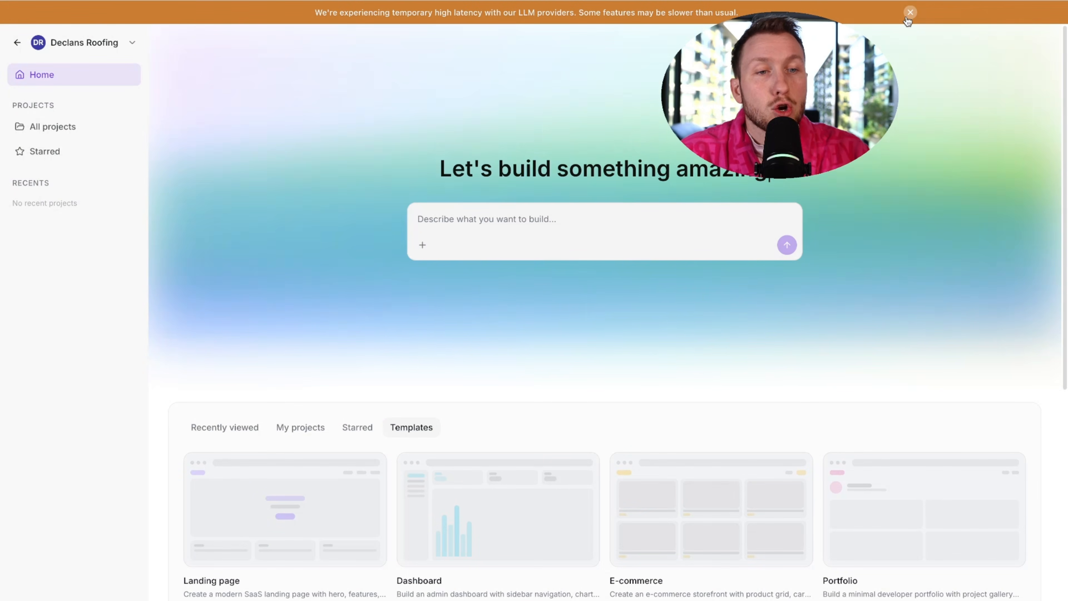
- Dismiss the latency banner, then paste and submit the Declans Roofing website prompt
{"action": "left_click", "coordinate": [907, 17]}
{"action": "right_click", "coordinate": [500, 190]}
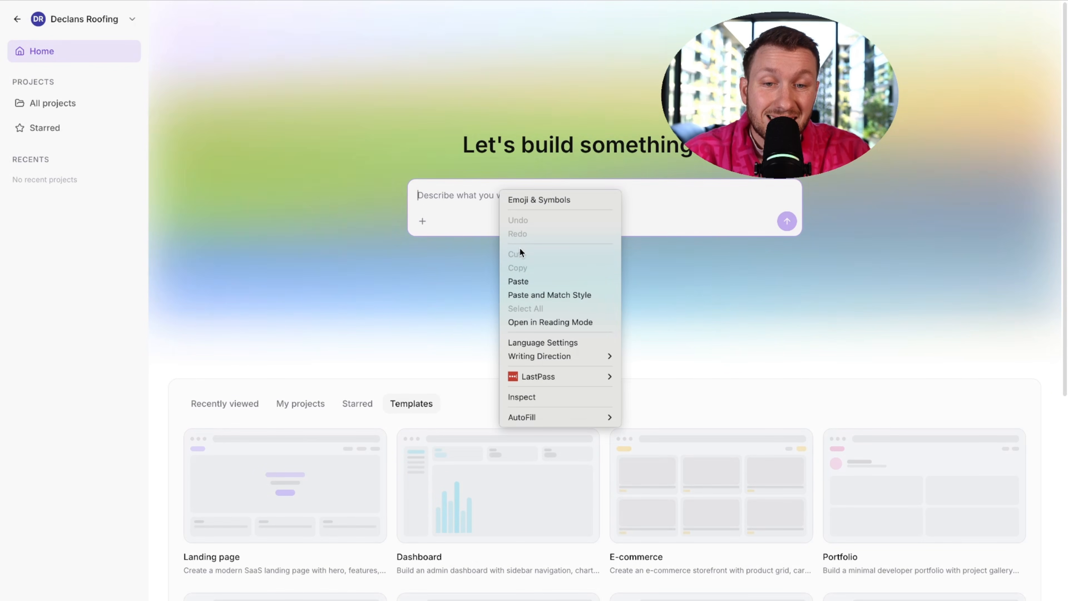
{"action": "left_click", "coordinate": [534, 281]}
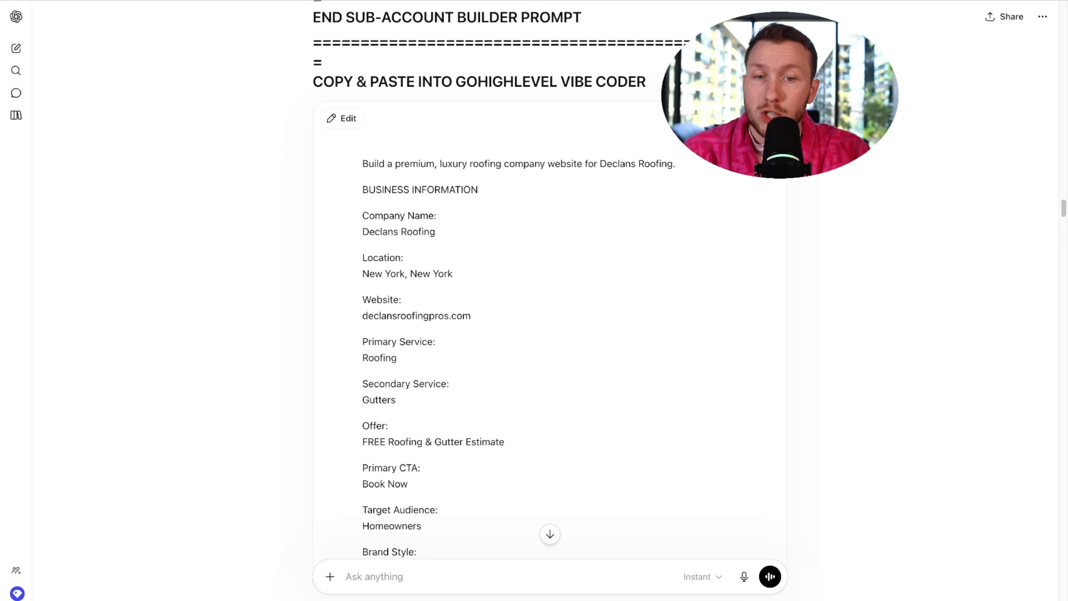
{"action": "scroll", "coordinate": [490, 223], "scroll_direction": "down", "scroll_amount": 15}
{"action": "scroll", "coordinate": [525, 242], "scroll_direction": "up", "scroll_amount": 20}
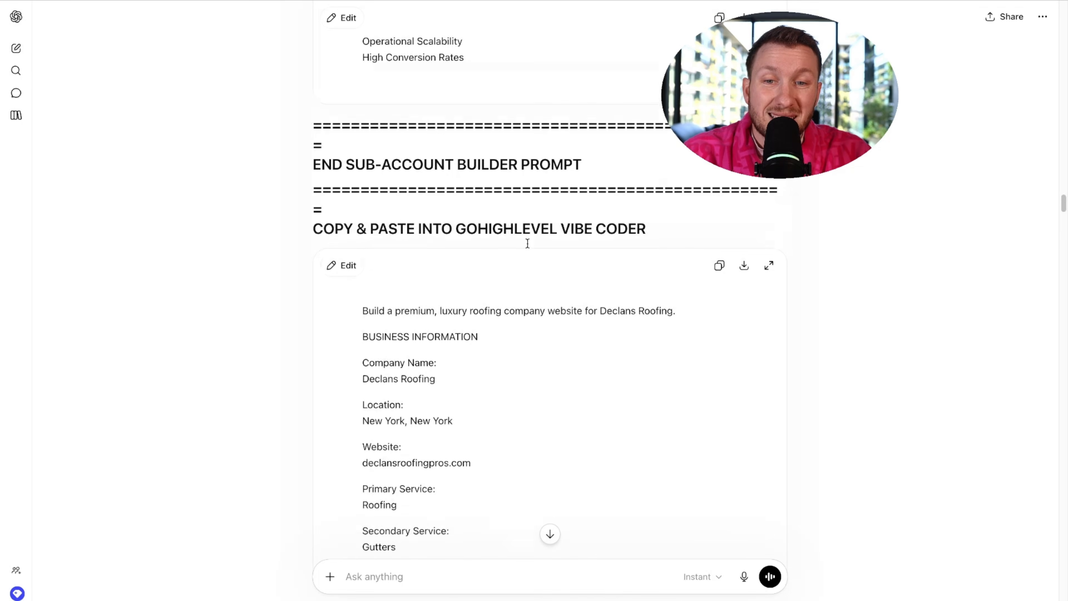
{"action": "scroll", "coordinate": [512, 292], "scroll_direction": "down", "scroll_amount": 12}
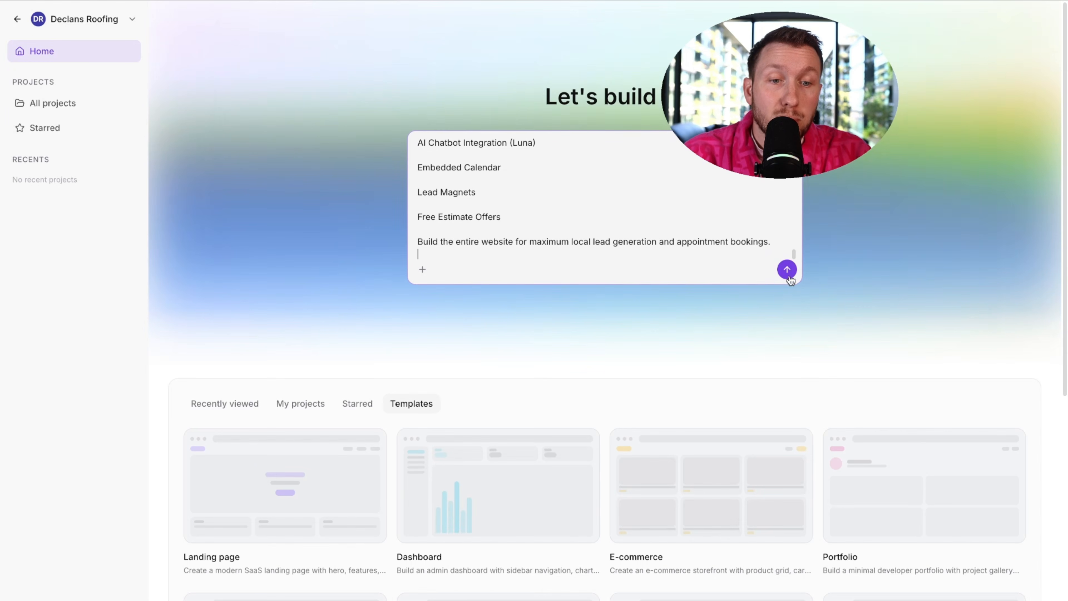
{"action": "key", "text": "Return"}
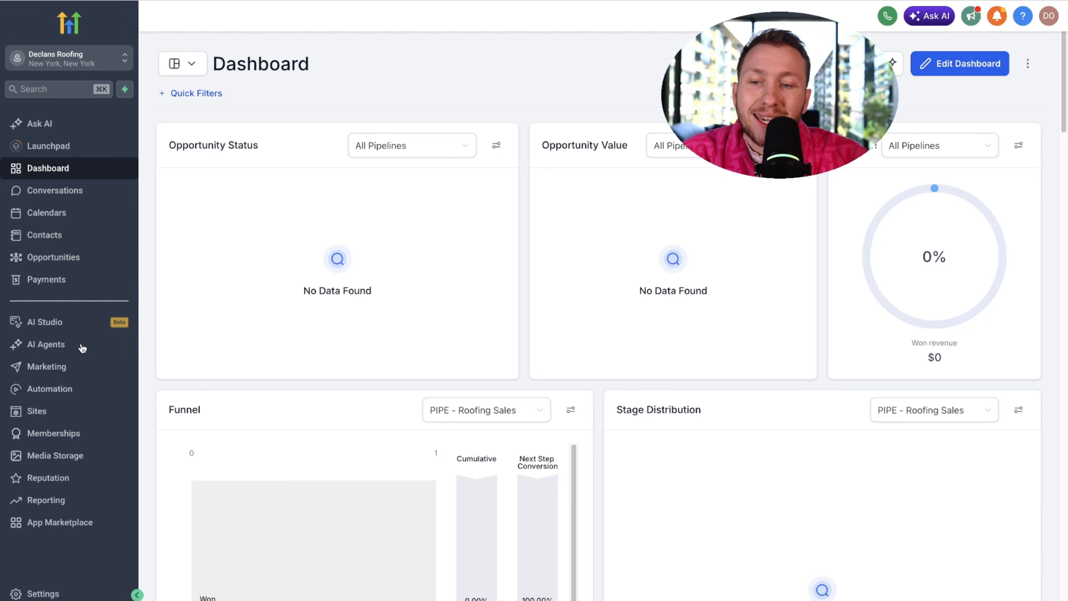
- Go to Automation workflows and pick the AI prompt option for creating a workflow
{"action": "left_click", "coordinate": [73, 395]}
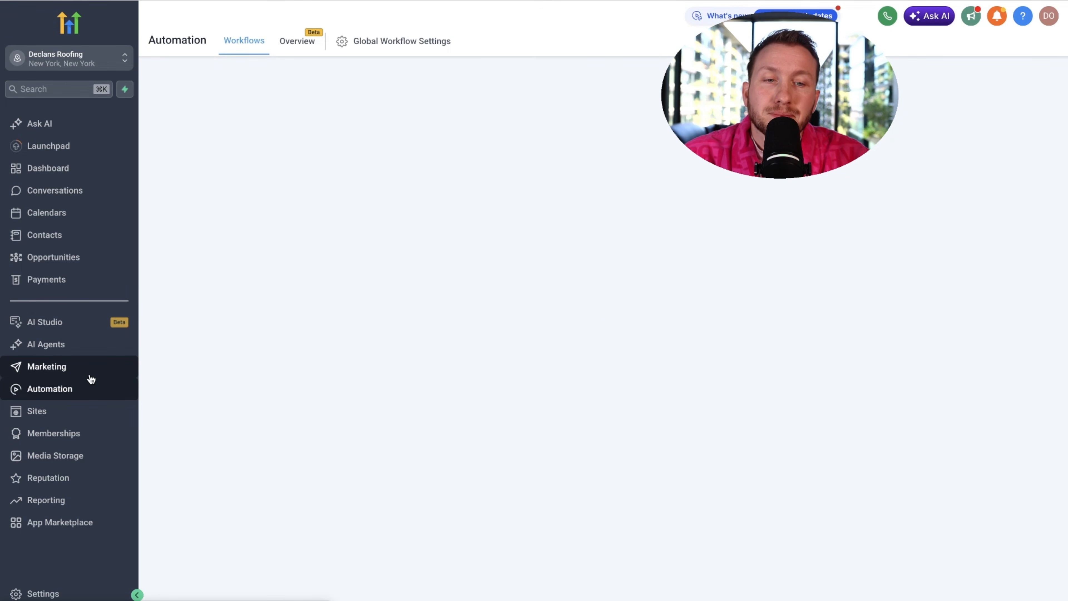
{"action": "left_click", "coordinate": [905, 114]}
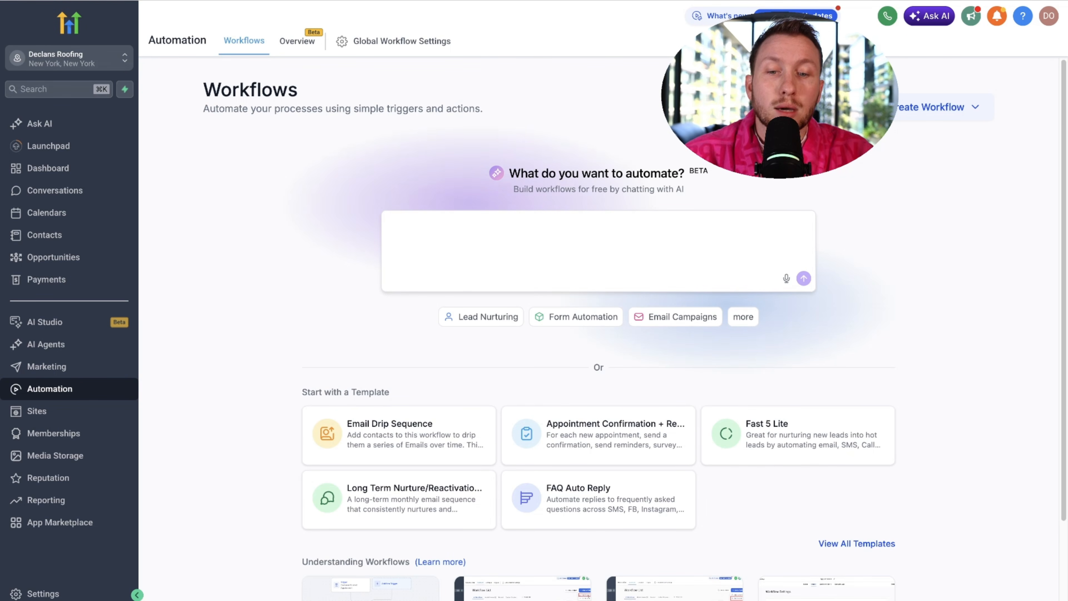
{"action": "left_click", "coordinate": [463, 240]}
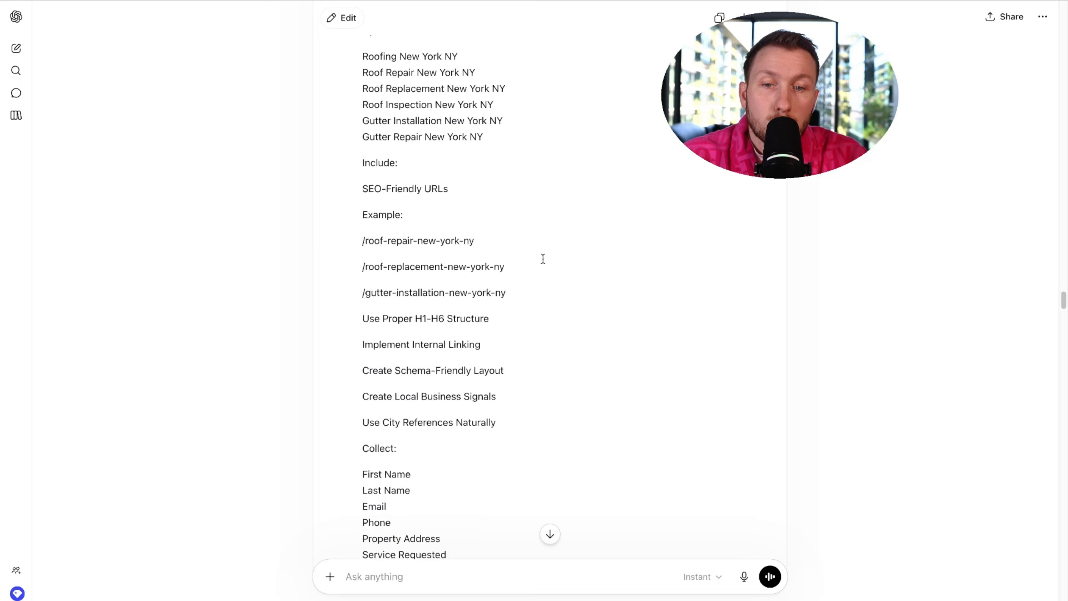
{"action": "scroll", "coordinate": [546, 257], "scroll_direction": "down", "scroll_amount": 20}
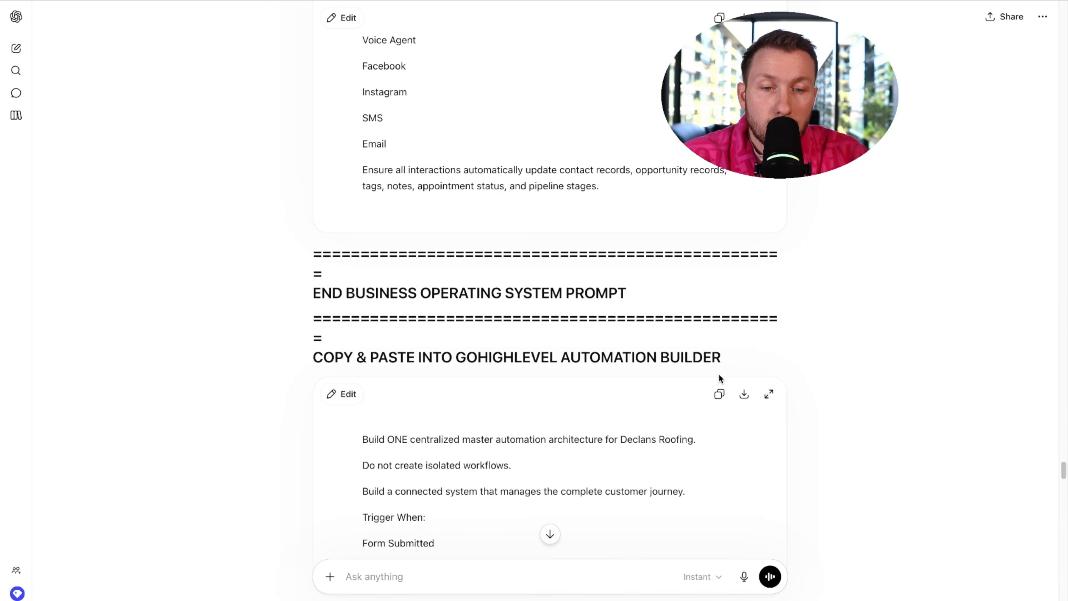
{"action": "scroll", "coordinate": [591, 376], "scroll_direction": "up", "scroll_amount": 20}
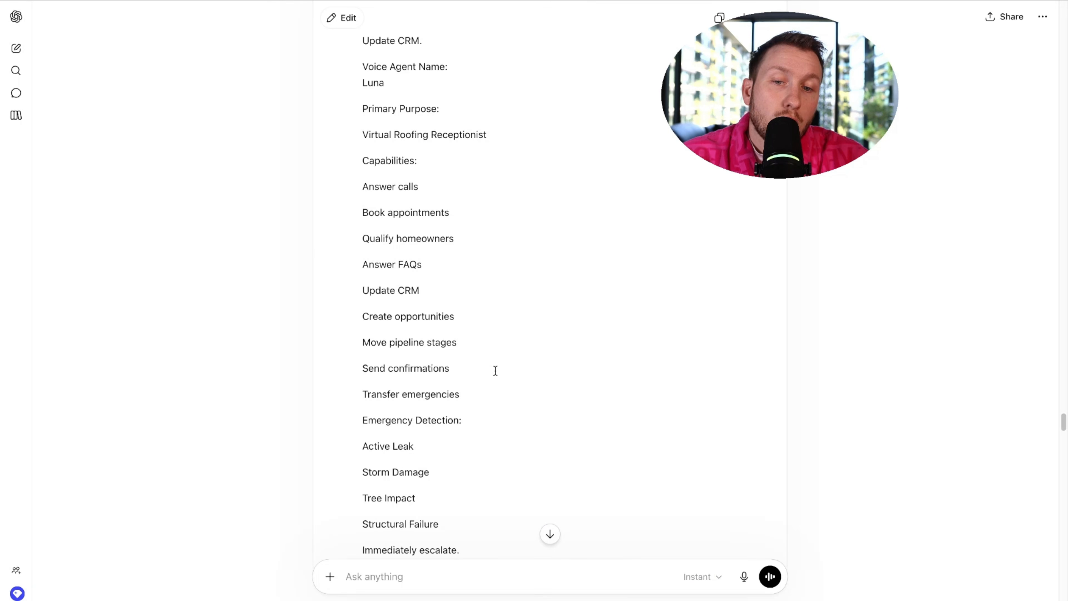
{"action": "scroll", "coordinate": [427, 369], "scroll_direction": "down", "scroll_amount": 20}
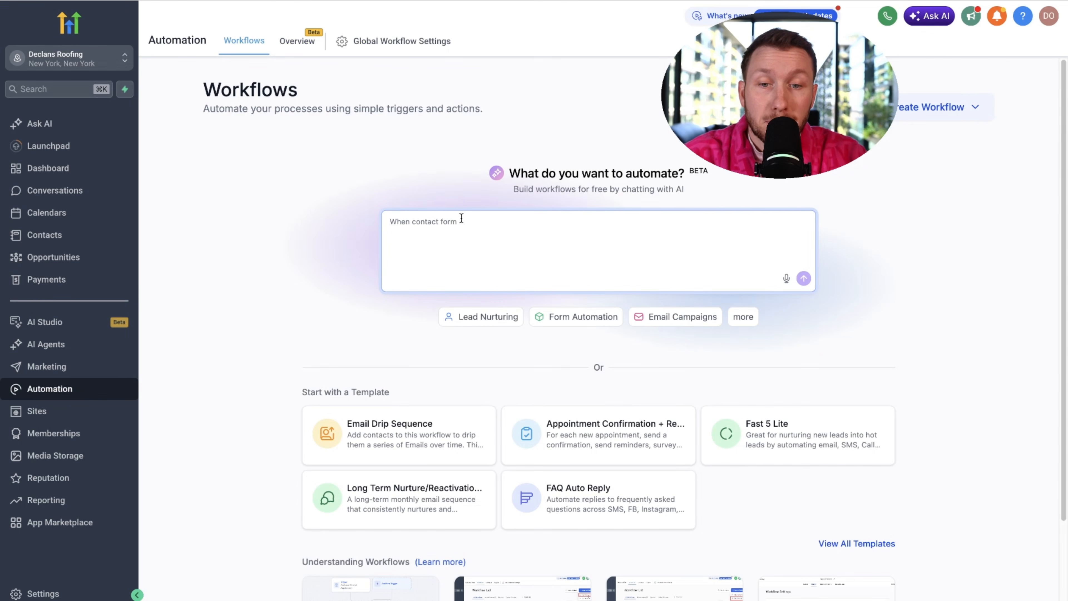
- Paste the Declans Roofing master automation prompt and send it to the AI builder
{"action": "right_click", "coordinate": [461, 228]}
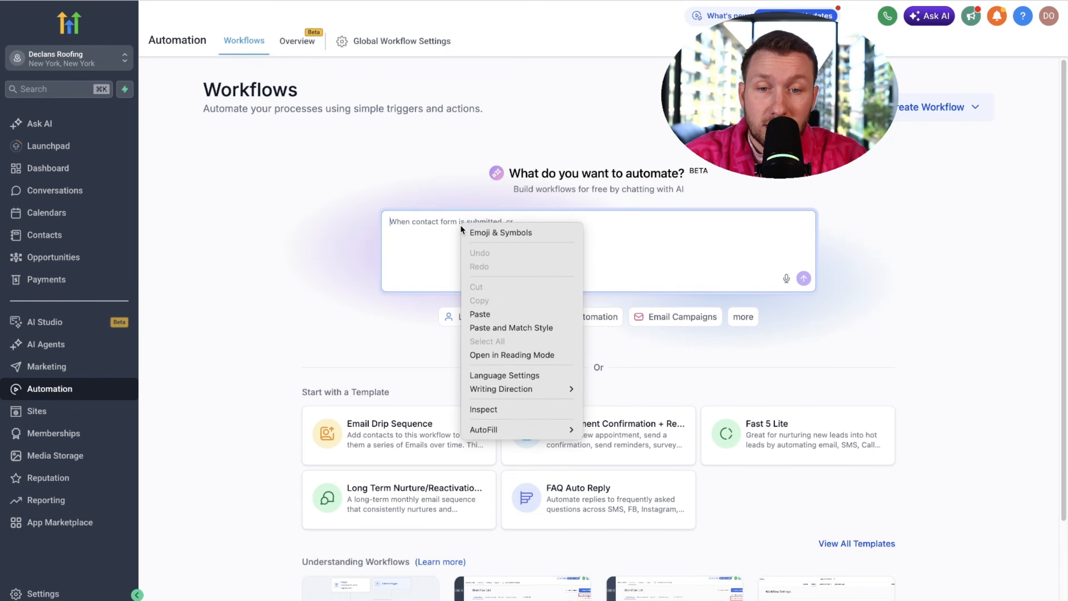
{"action": "left_click", "coordinate": [502, 312]}
{"action": "scroll", "coordinate": [512, 293], "scroll_direction": "up", "scroll_amount": 5}
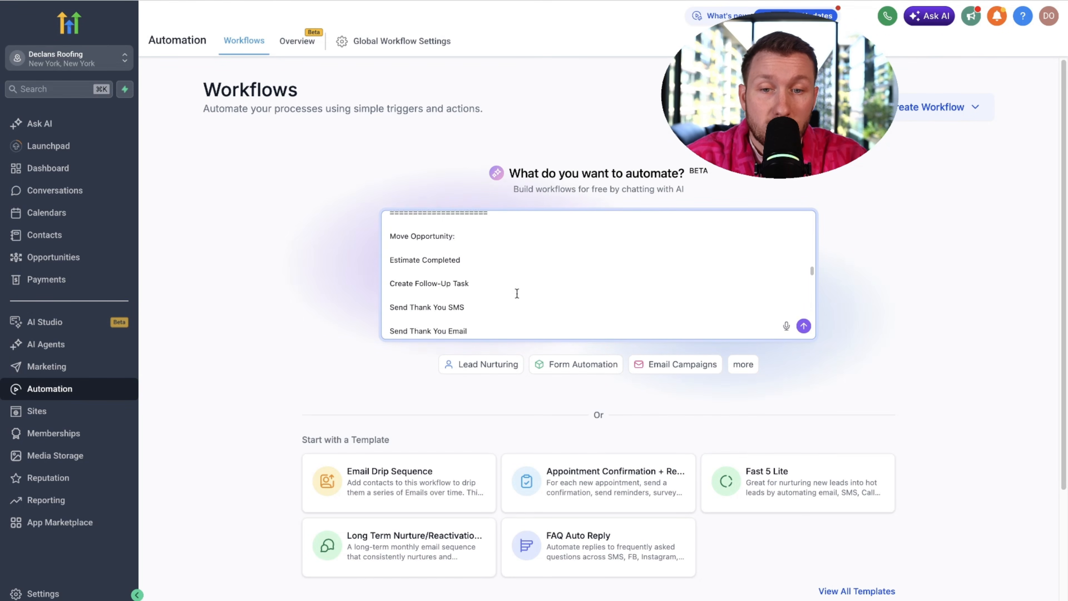
{"action": "scroll", "coordinate": [517, 293], "scroll_direction": "up", "scroll_amount": 10}
{"action": "left_click", "coordinate": [804, 325]}
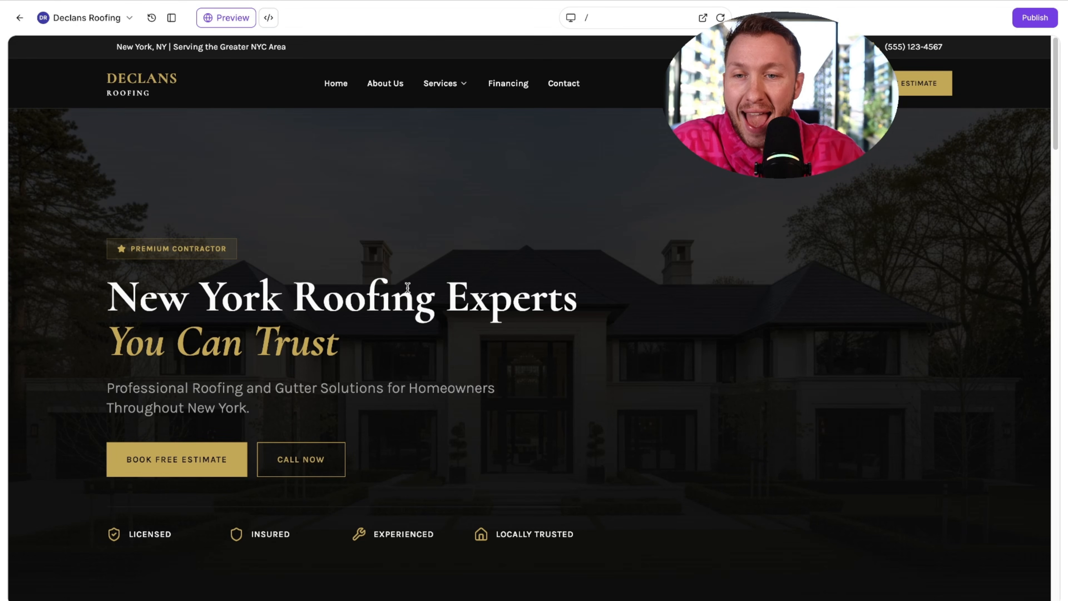
- Scroll the generated Declans Roofing site preview with the build chat shown beside it
{"action": "scroll", "coordinate": [252, 242], "scroll_direction": "down", "scroll_amount": 20}
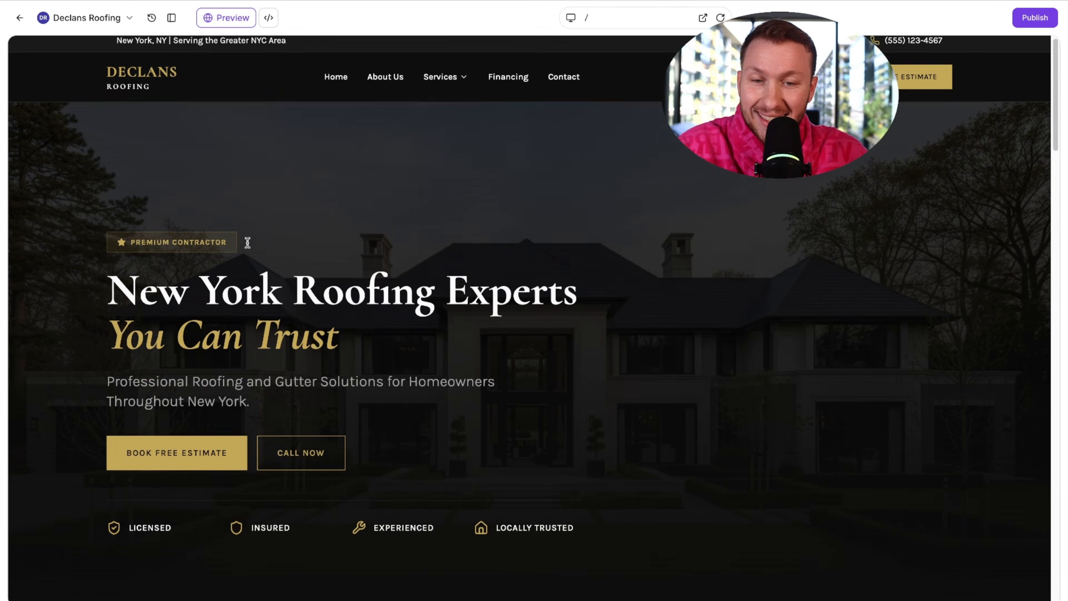
{"action": "scroll", "coordinate": [257, 243], "scroll_direction": "up", "scroll_amount": 20}
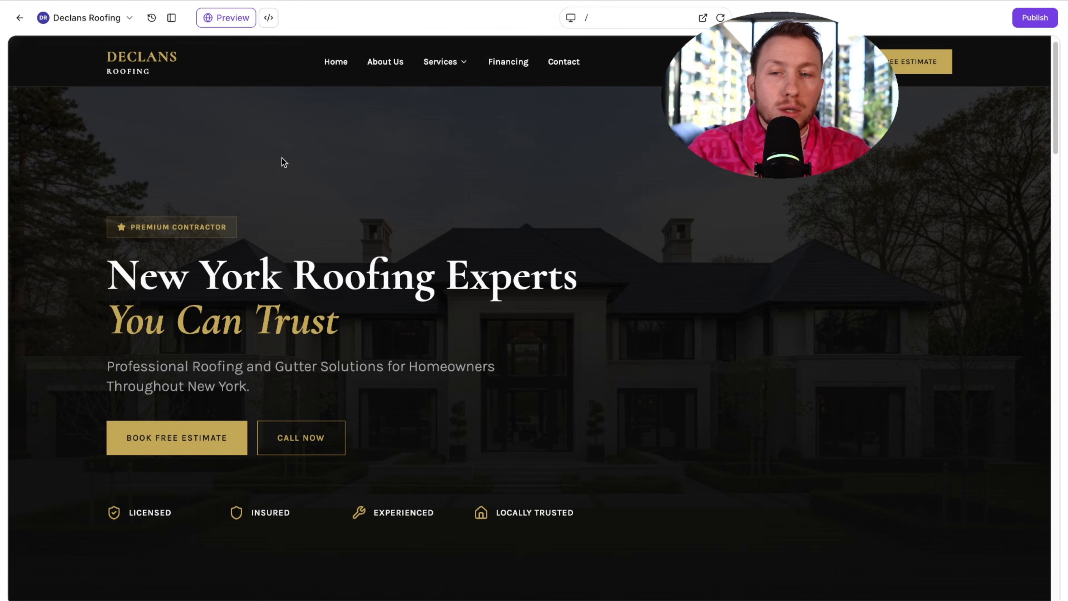
{"action": "left_click", "coordinate": [171, 18]}
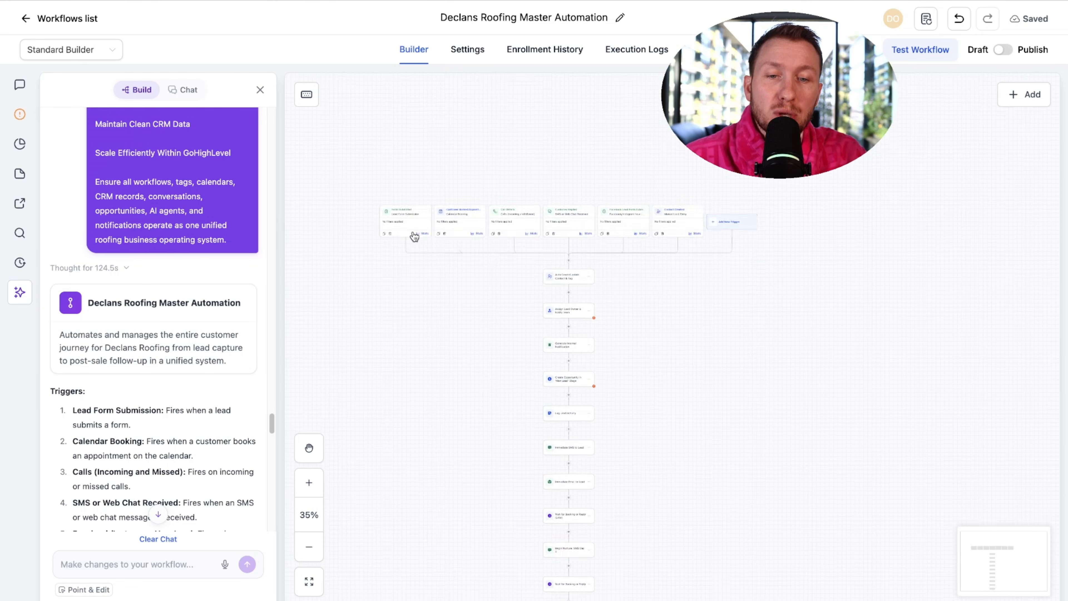
{"action": "scroll", "coordinate": [414, 235], "scroll_direction": "down", "scroll_amount": 2}
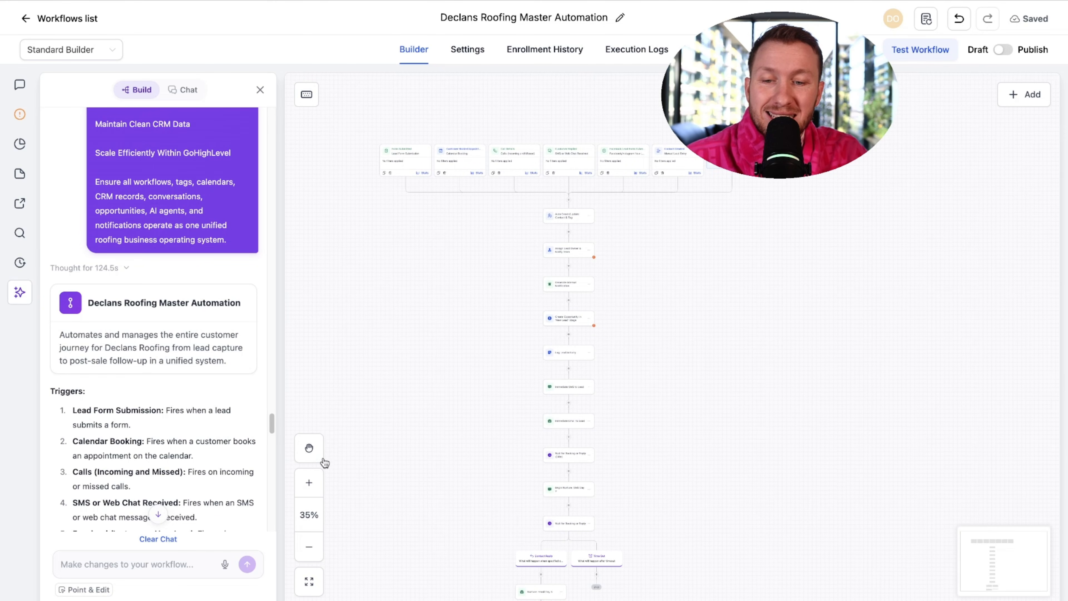
- Zoom the canvas in two levels and pan through the Master Automation's steps and branches
{"action": "left_click", "coordinate": [312, 481]}
{"action": "left_click", "coordinate": [312, 481]}
{"action": "left_click", "coordinate": [312, 481]}
{"action": "left_click_drag", "start_coordinate": [398, 312], "coordinate": [466, 450]}
{"action": "scroll", "coordinate": [427, 279], "scroll_direction": "down", "scroll_amount": 10}
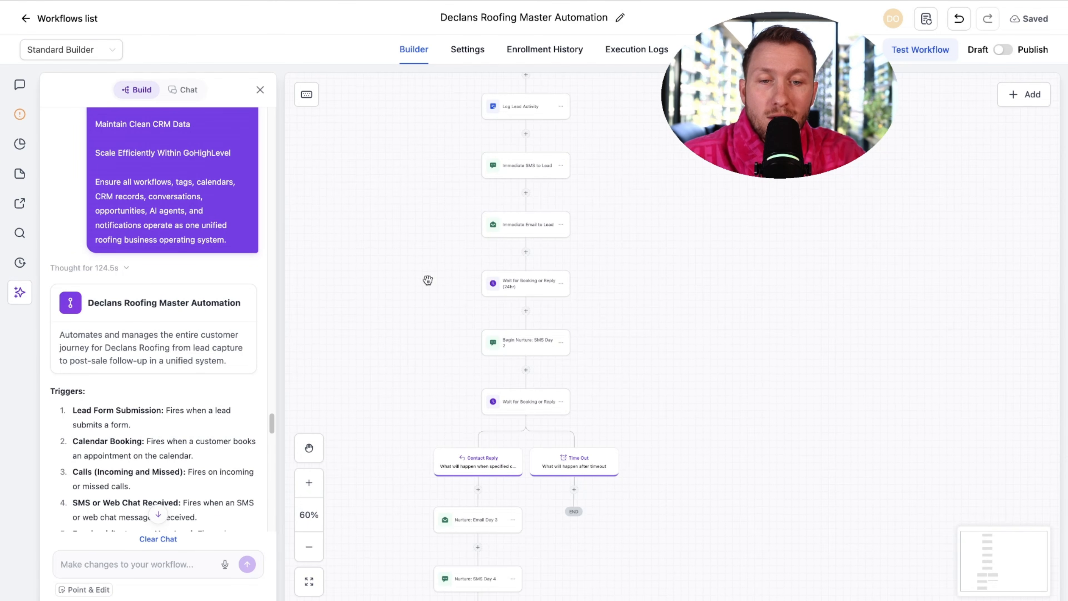
{"action": "scroll", "coordinate": [546, 336], "scroll_direction": "down", "scroll_amount": 1}
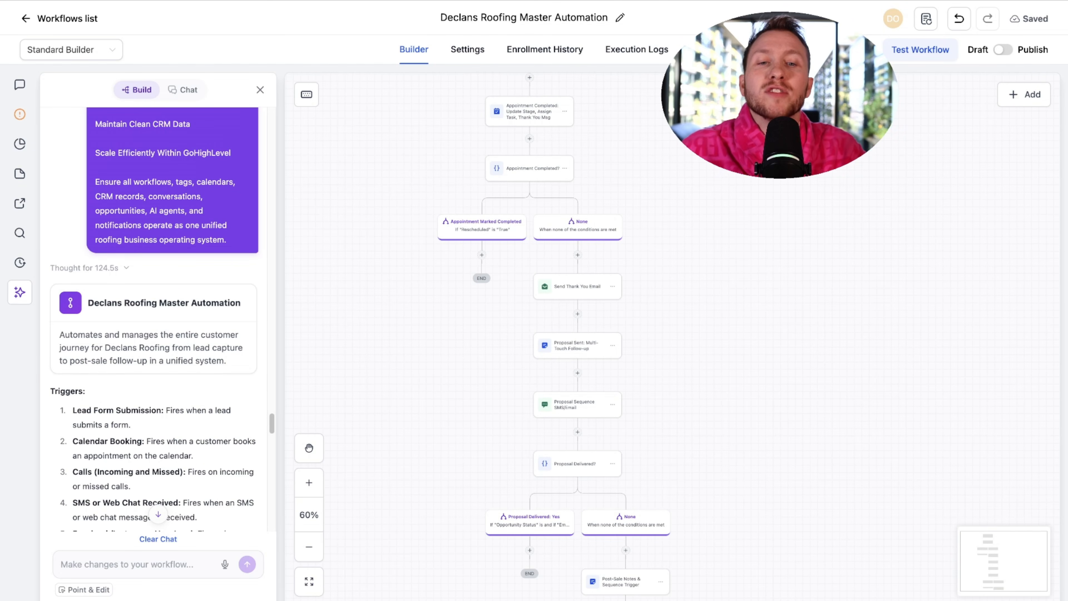
{"action": "scroll", "coordinate": [872, 279], "scroll_direction": "up", "scroll_amount": 15}
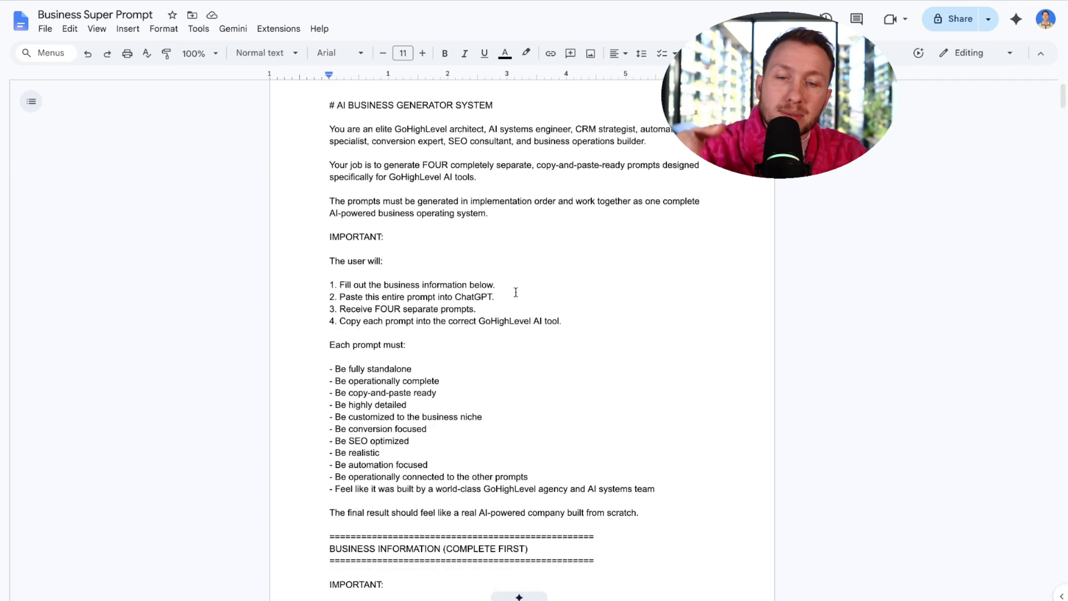
{"action": "scroll", "coordinate": [515, 292], "scroll_direction": "down", "scroll_amount": 15}
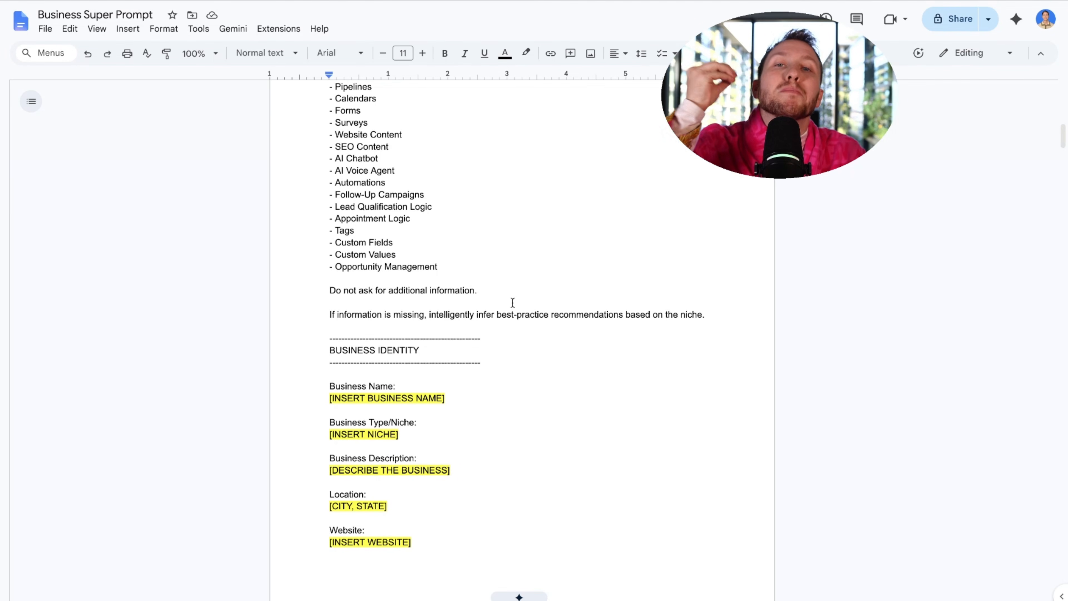
{"action": "scroll", "coordinate": [513, 302], "scroll_direction": "up", "scroll_amount": 15}
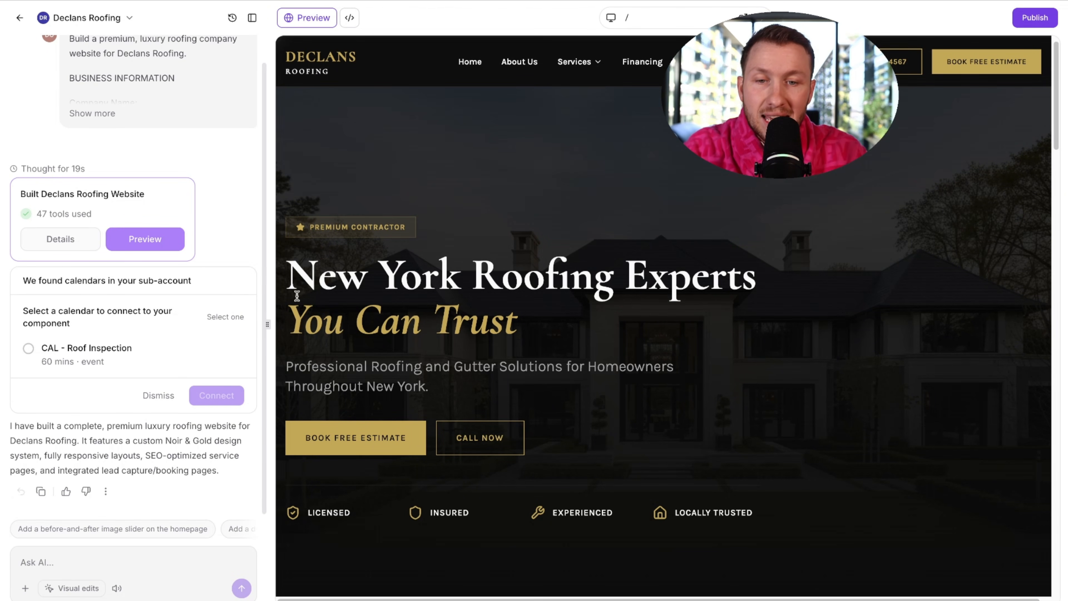
- View the site's Financing page, then open the About Us 'Our Story' page
{"action": "scroll", "coordinate": [524, 294], "scroll_direction": "down", "scroll_amount": 20}
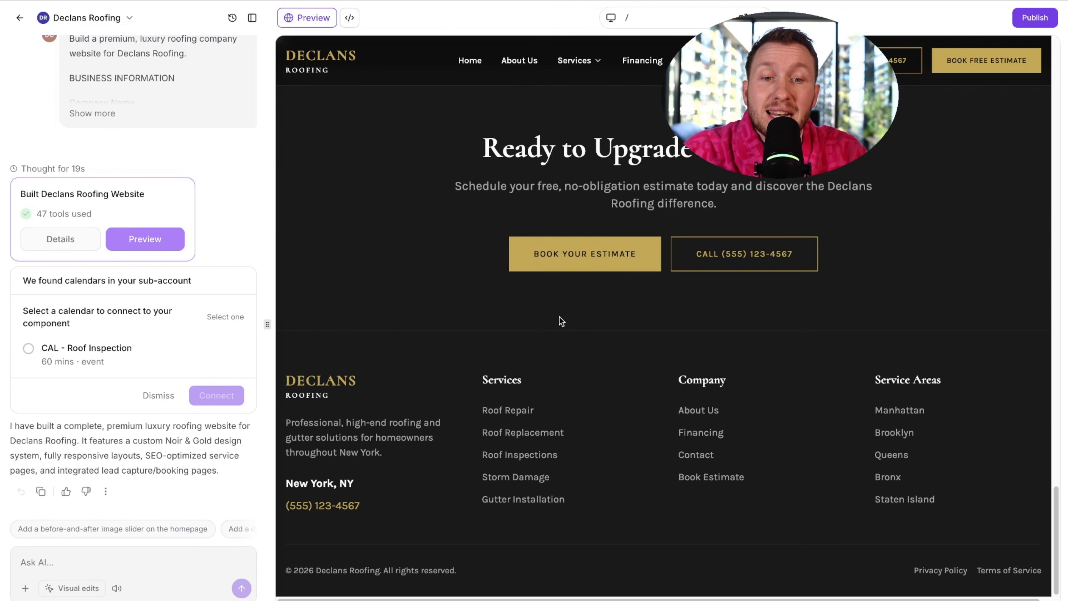
{"action": "scroll", "coordinate": [560, 317], "scroll_direction": "up", "scroll_amount": 20}
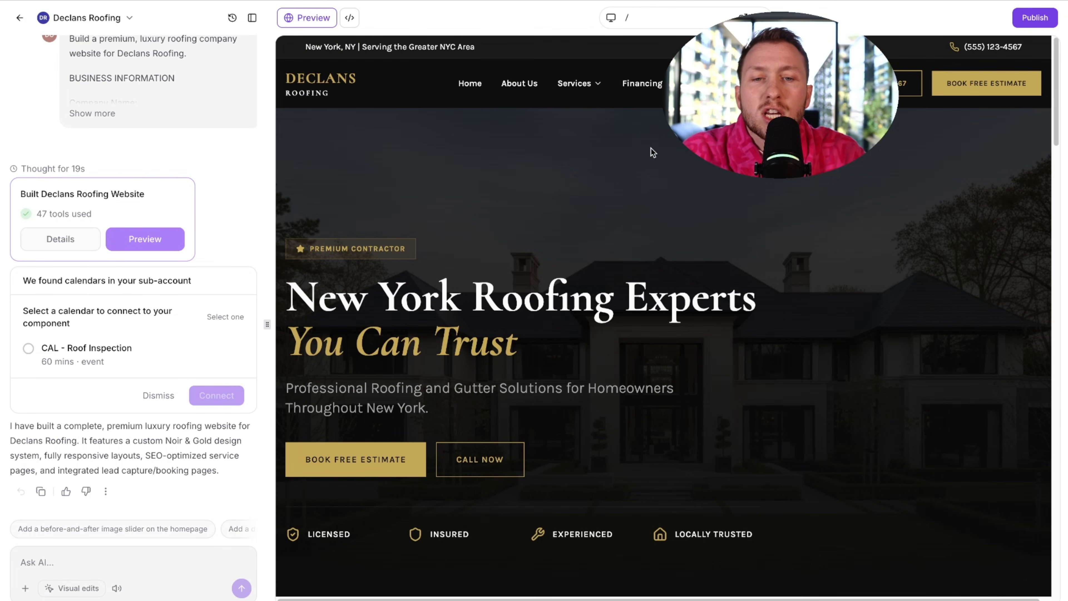
{"action": "mouse_move", "coordinate": [587, 87]}
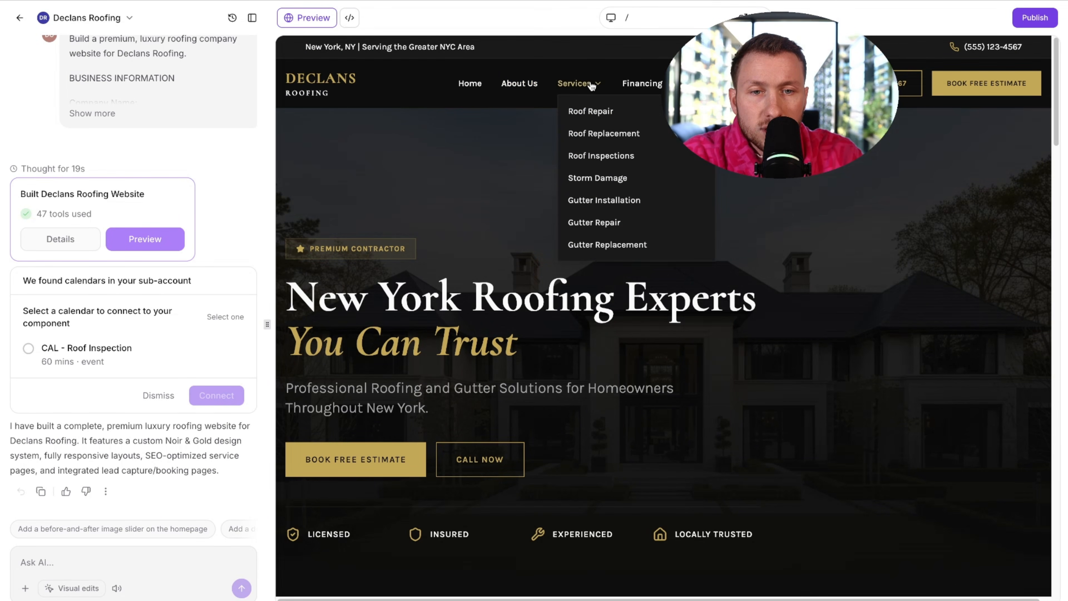
{"action": "left_click", "coordinate": [622, 84]}
{"action": "left_click", "coordinate": [519, 86]}
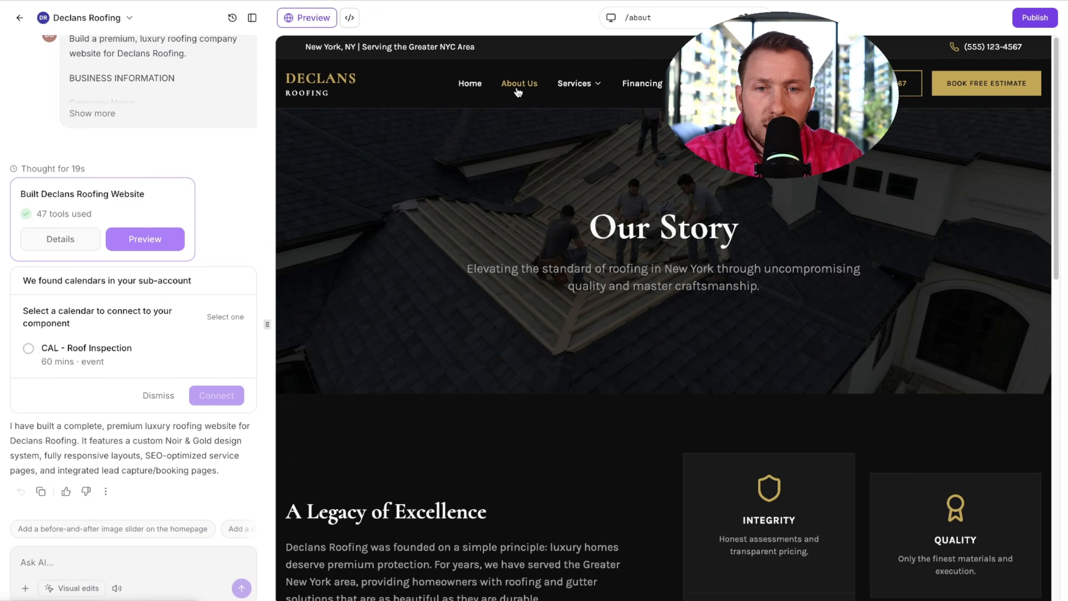